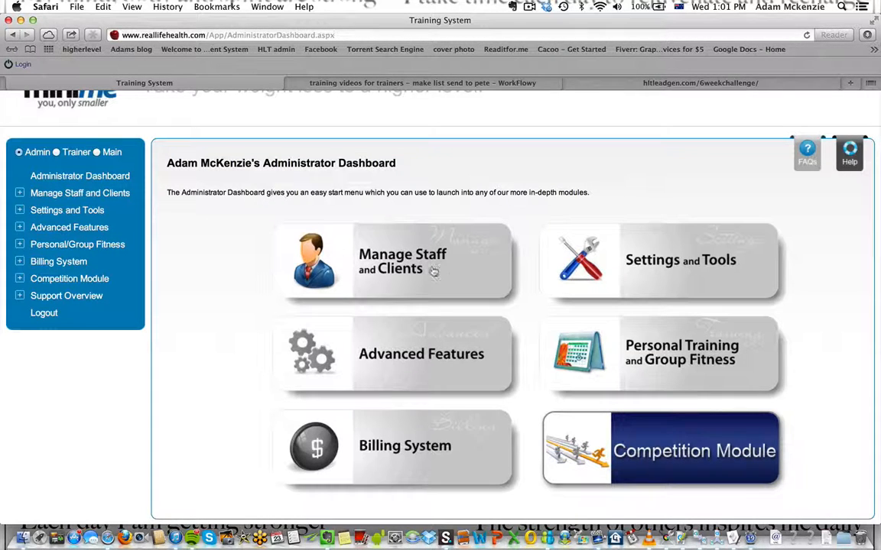
# Open the Services Offered page of Personal/Group Fitness and keep Higher Level as the company
pyautogui.click(107, 244)
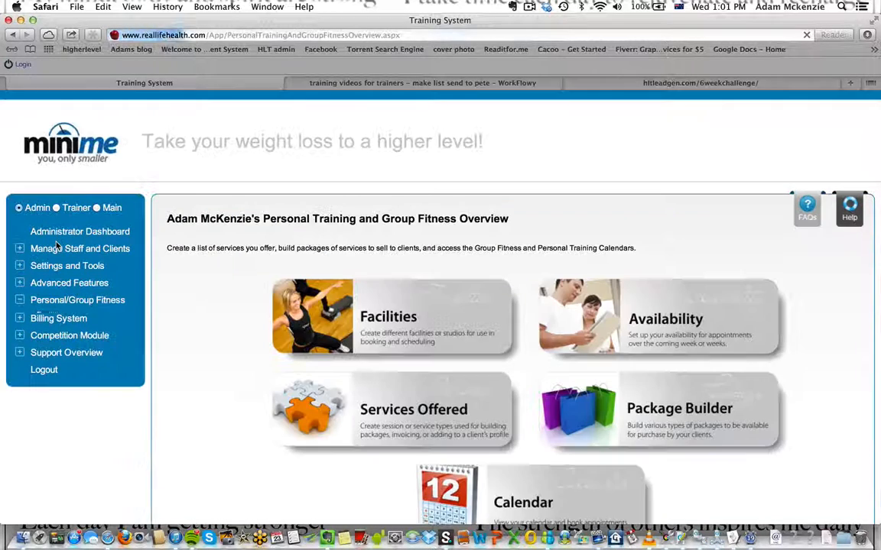
pyautogui.scroll(-1, 336, 298)
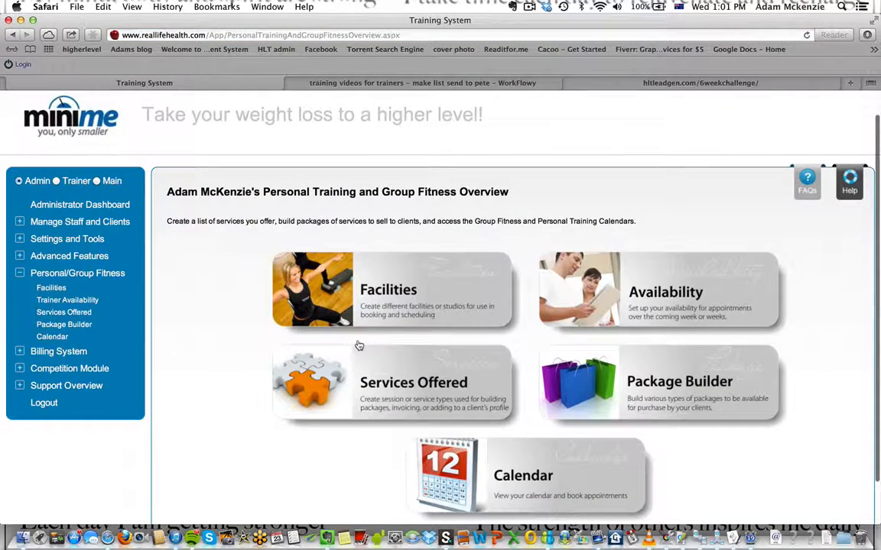
pyautogui.click(400, 391)
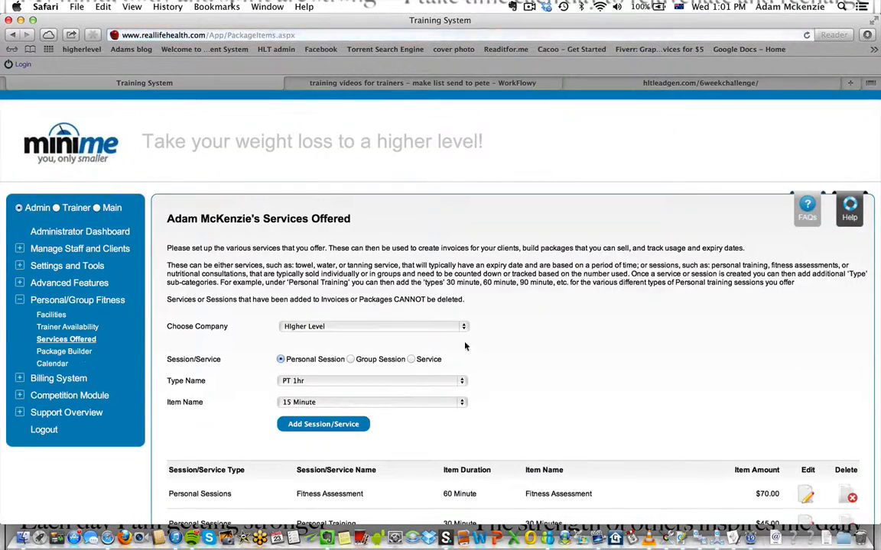
pyautogui.scroll(-5, 506, 330)
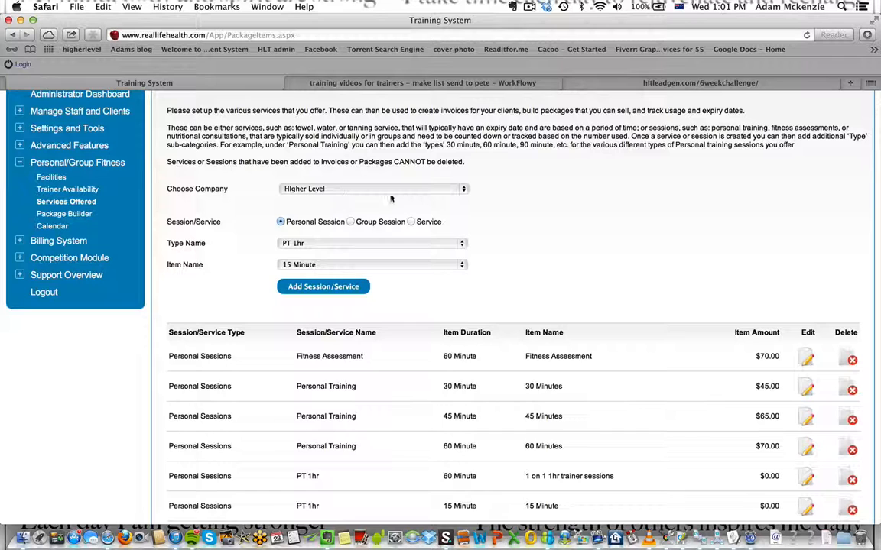
pyautogui.click(463, 191)
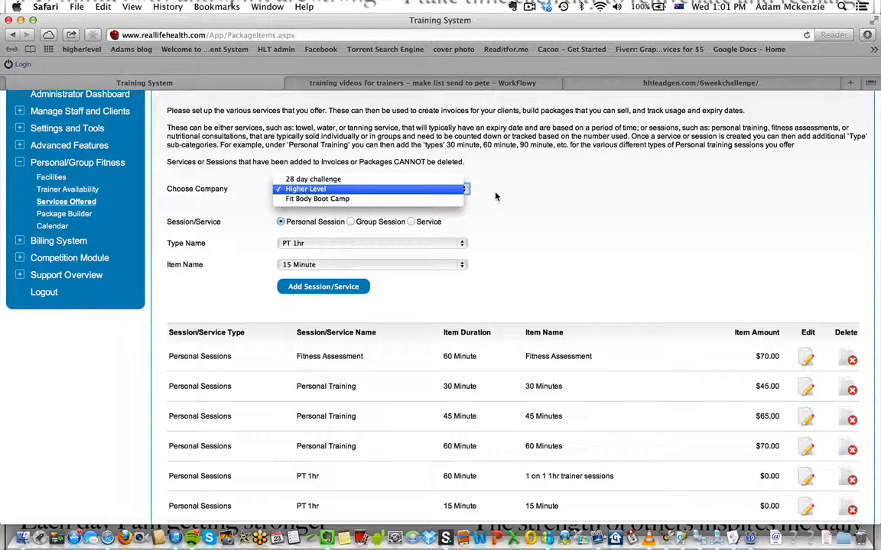
pyautogui.click(495, 197)
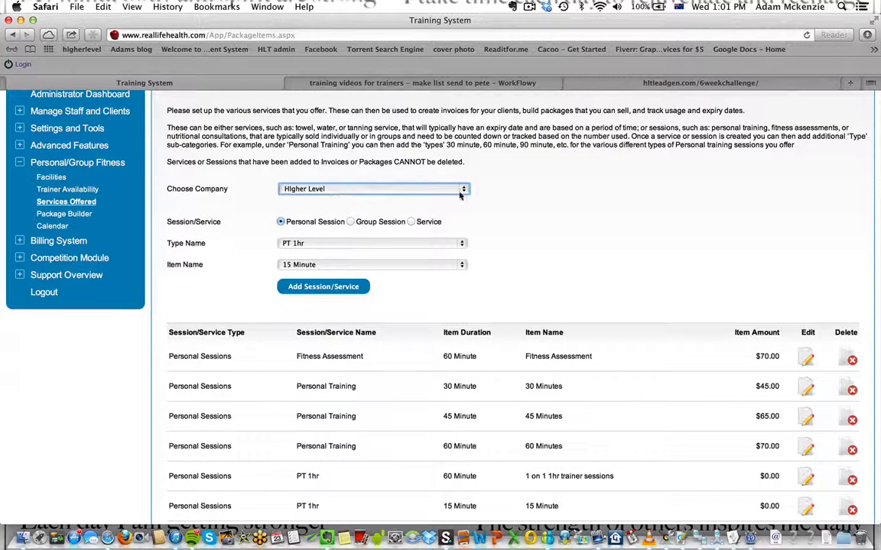
# Add a Service with the type Competition Registration and the item name 12 Month
pyautogui.scroll(-3, 490, 205)
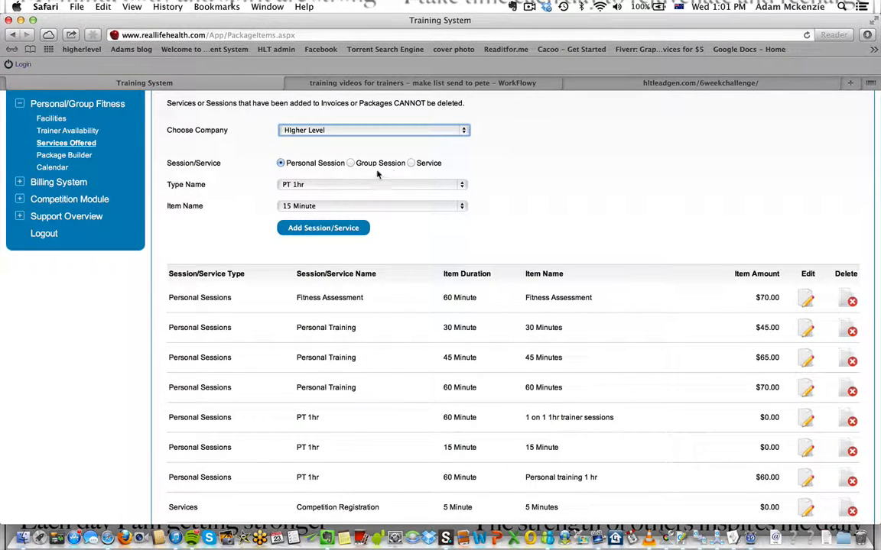
pyautogui.click(410, 163)
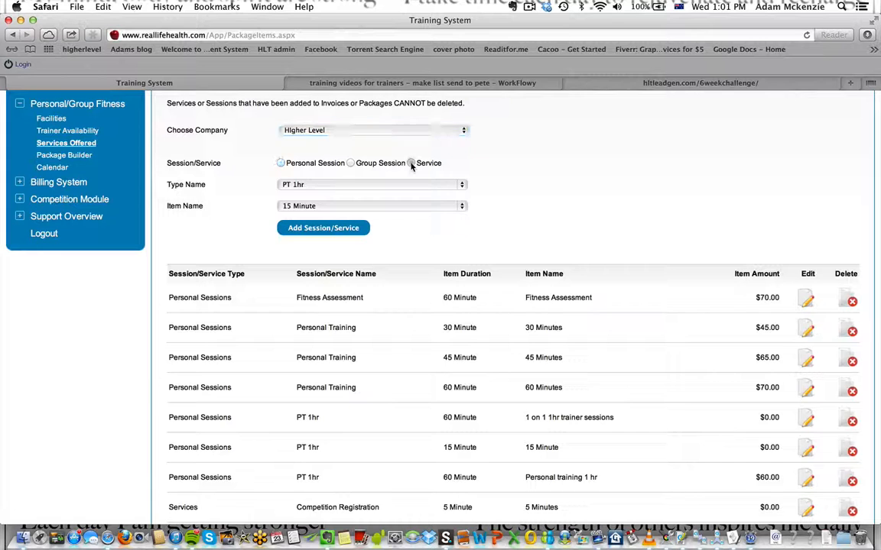
pyautogui.scroll(-1, 511, 176)
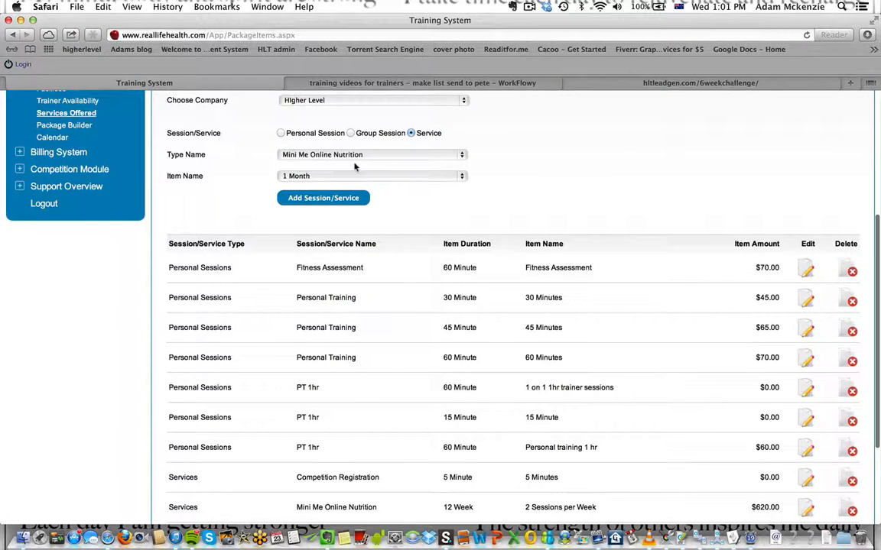
pyautogui.click(459, 159)
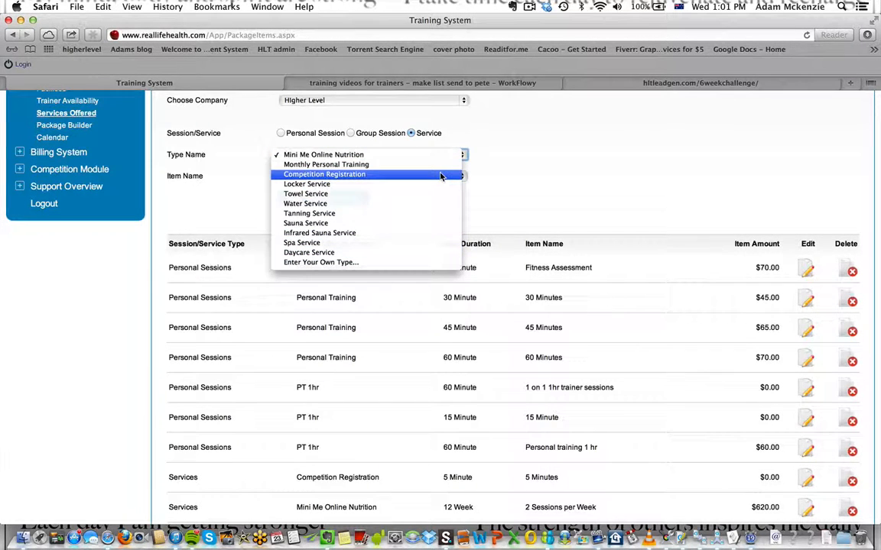
pyautogui.click(441, 174)
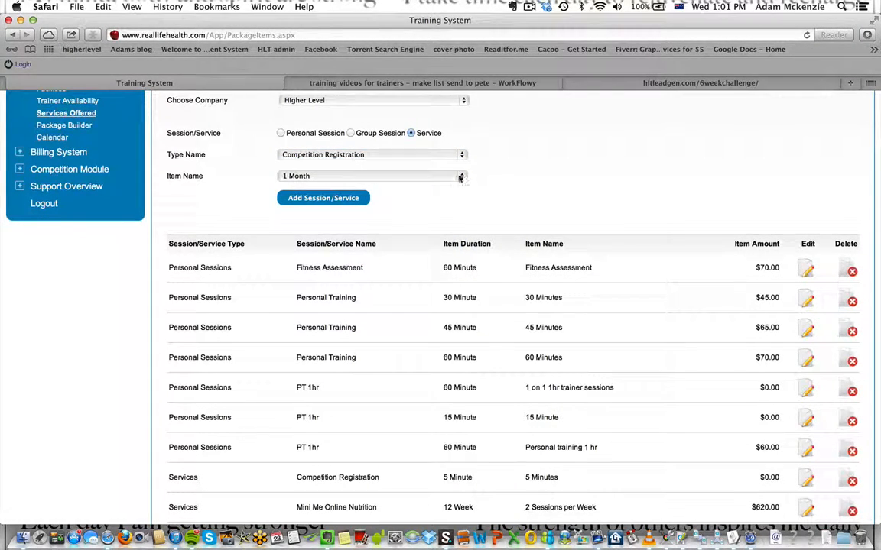
pyautogui.click(461, 177)
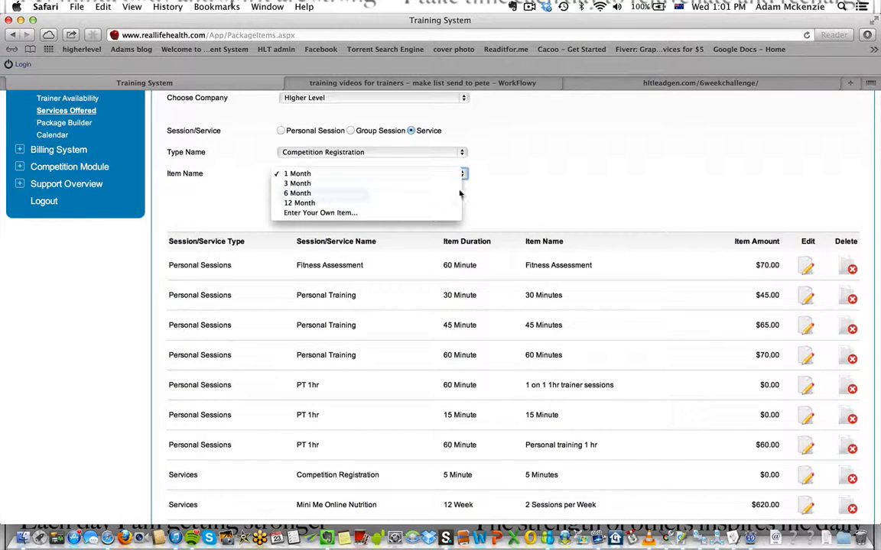
pyautogui.click(373, 202)
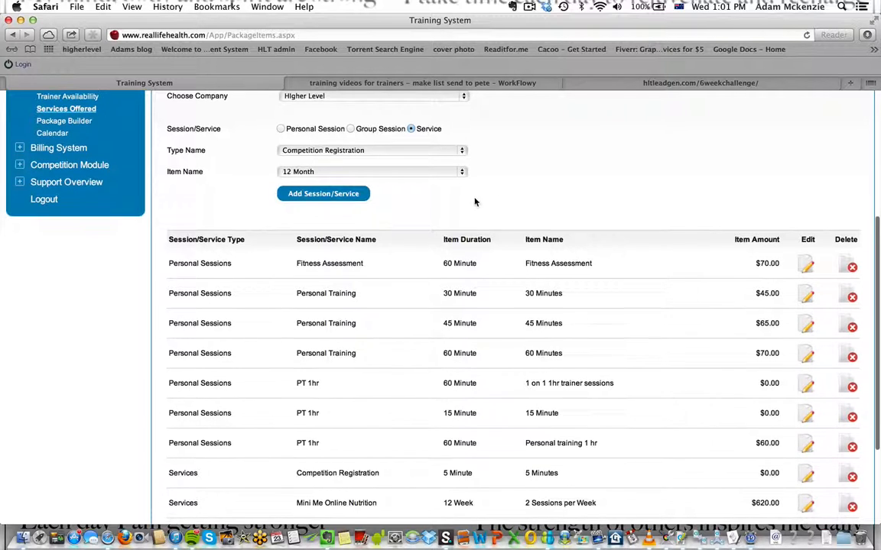
pyautogui.click(301, 196)
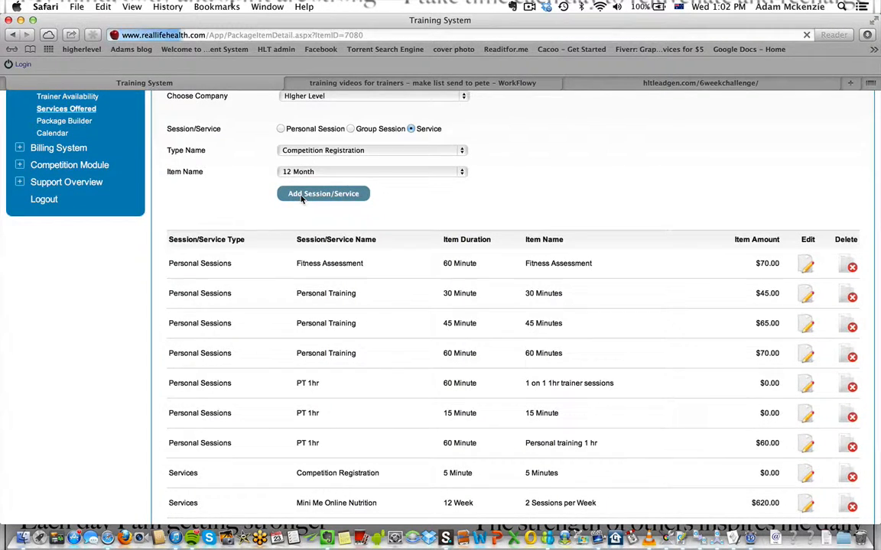
# Set Body Composition to View in the user profile changes of the 12 Month item
pyautogui.scroll(-2, 540, 196)
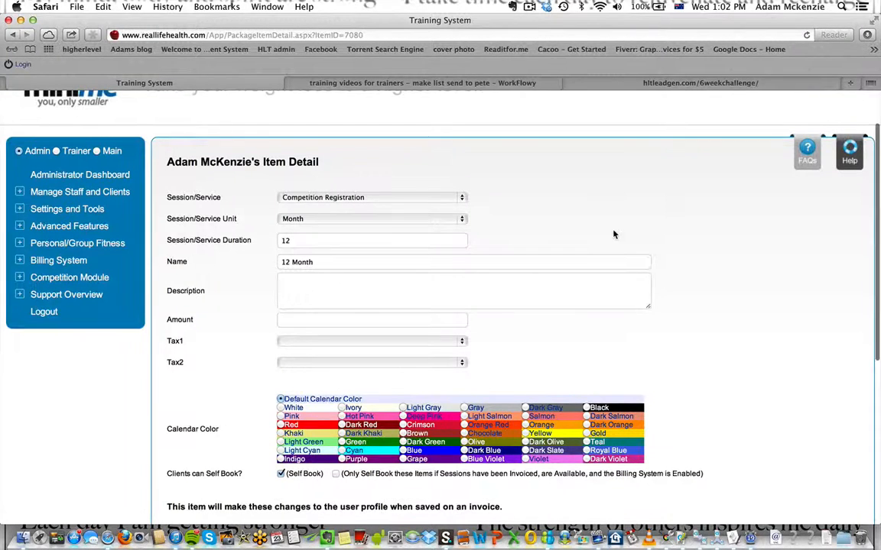
pyautogui.scroll(-1, 613, 235)
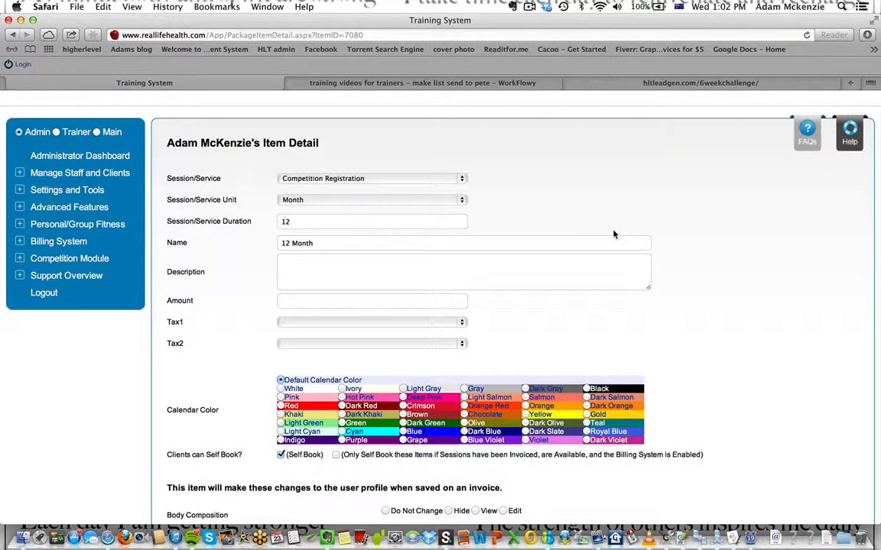
pyautogui.scroll(-1, 613, 235)
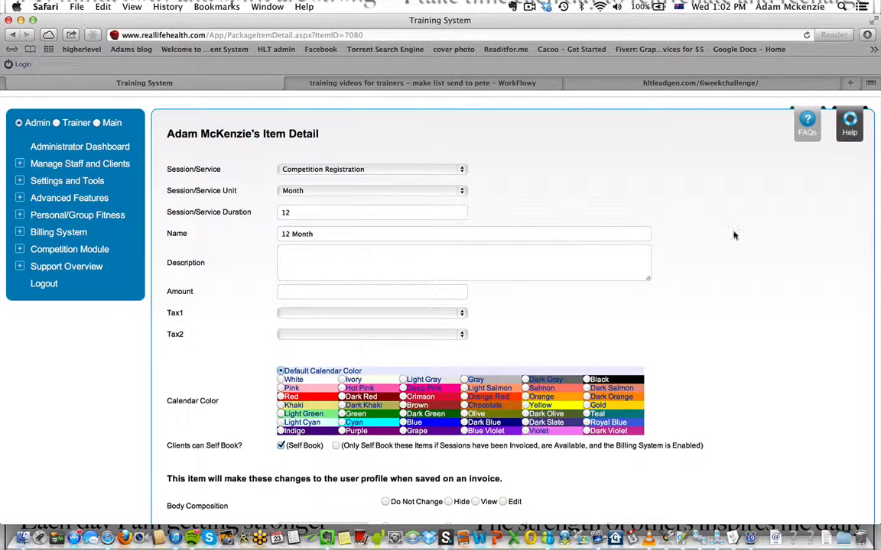
pyautogui.scroll(-2, 754, 245)
pyautogui.scroll(-5, 755, 246)
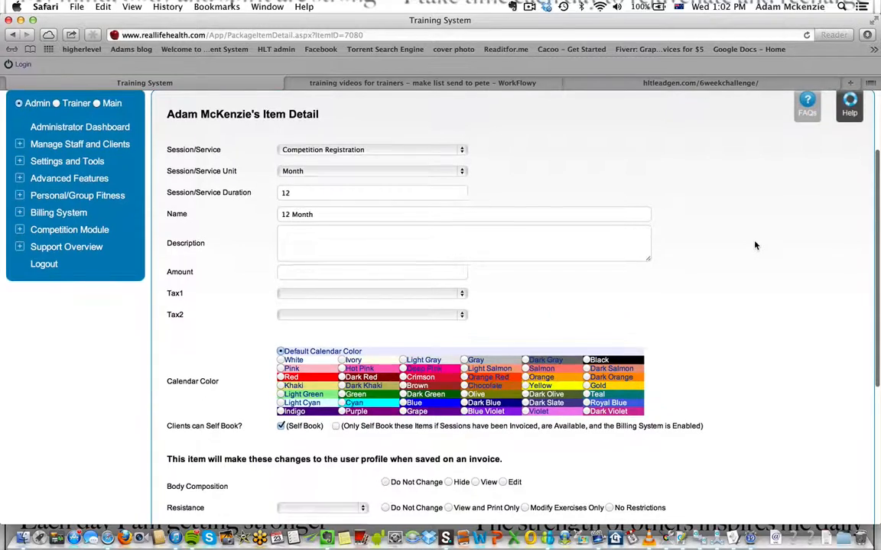
pyautogui.scroll(-15, 754, 245)
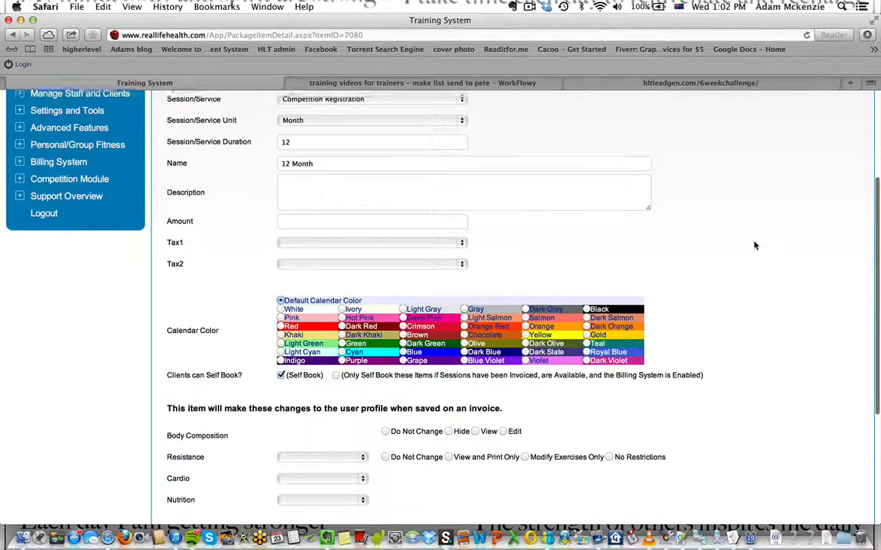
pyautogui.scroll(-5, 753, 246)
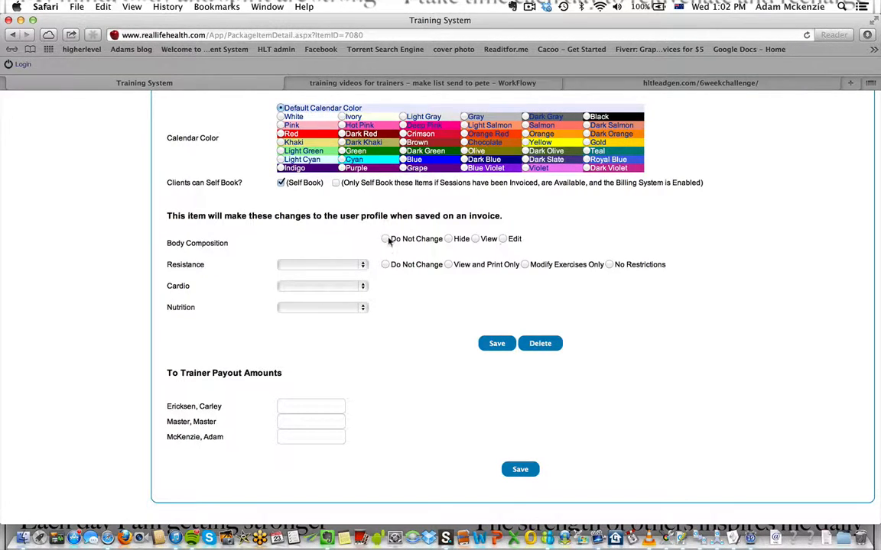
pyautogui.click(475, 240)
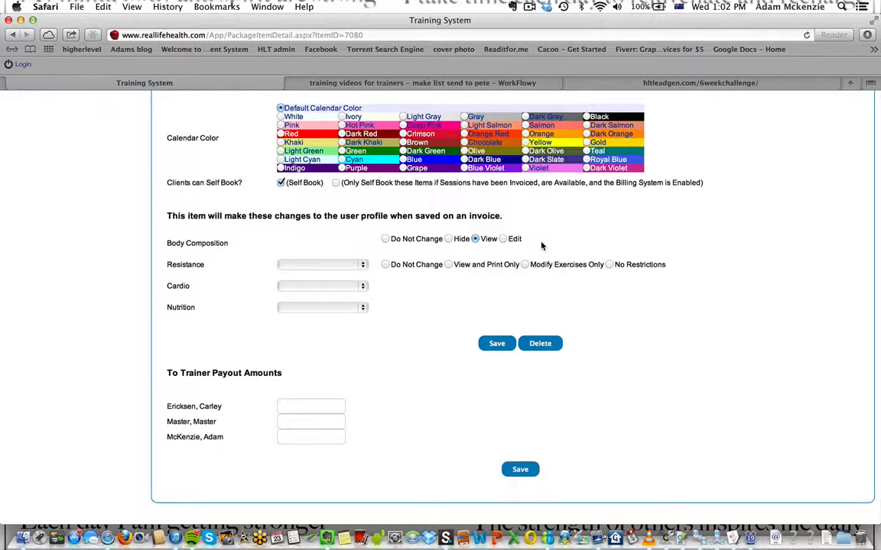
# Set Nutrition to Enabled in the item's user profile changes, leaving Resistance blank
pyautogui.scroll(-1, 541, 245)
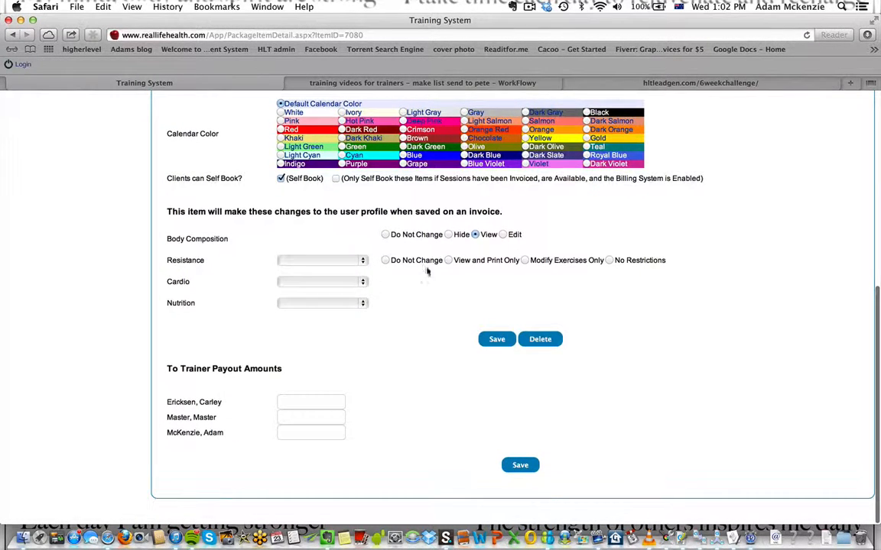
pyautogui.click(364, 261)
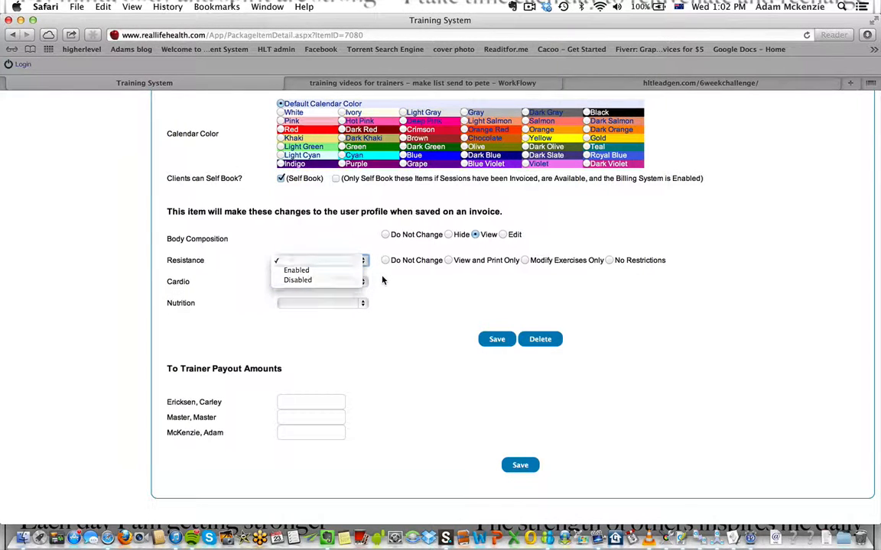
pyautogui.click(344, 260)
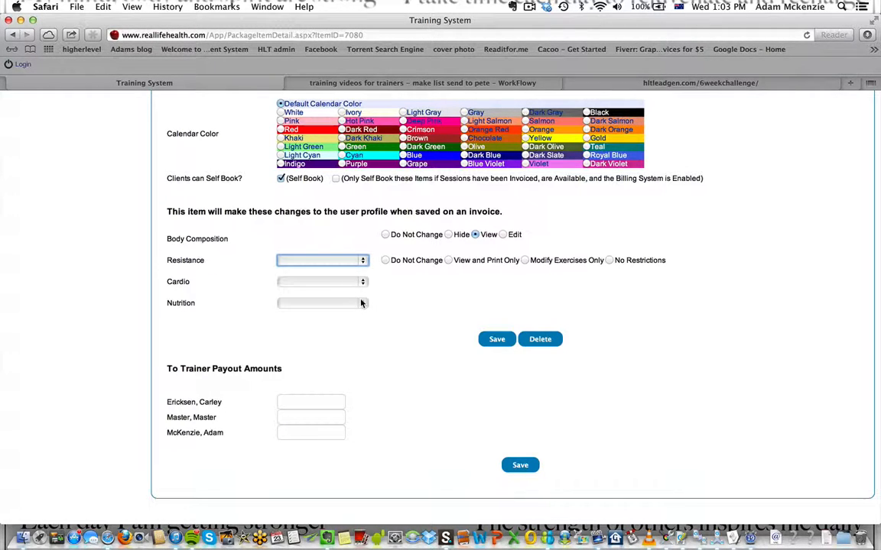
pyautogui.click(362, 303)
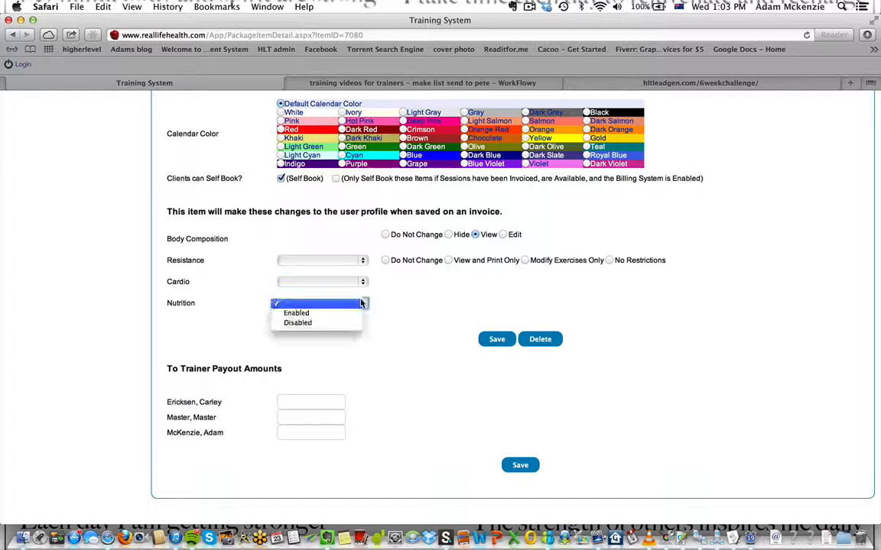
pyautogui.click(356, 314)
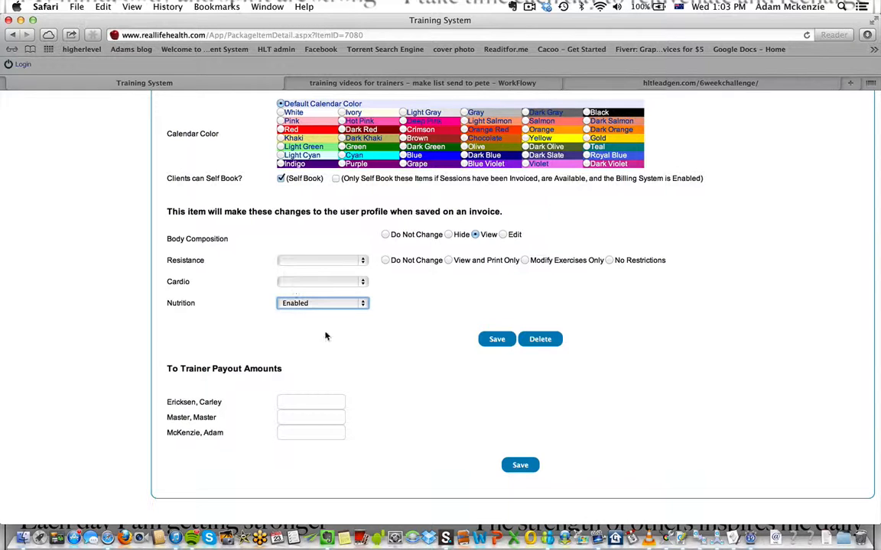
# Set the item's amount to 0 and Tax1 to GST, leaving Tax2 blank
pyautogui.scroll(-1, 413, 326)
pyautogui.scroll(5, 389, 404)
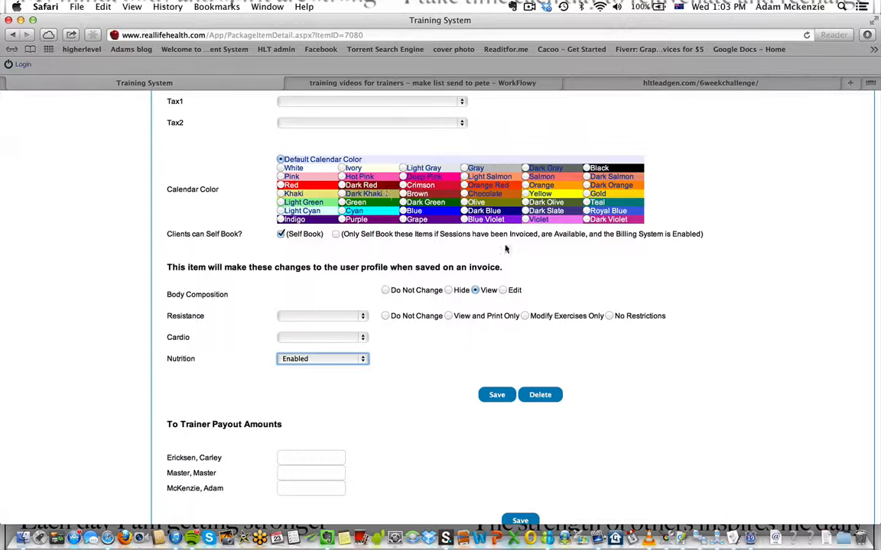
pyautogui.scroll(5, 504, 247)
pyautogui.scroll(8, 505, 248)
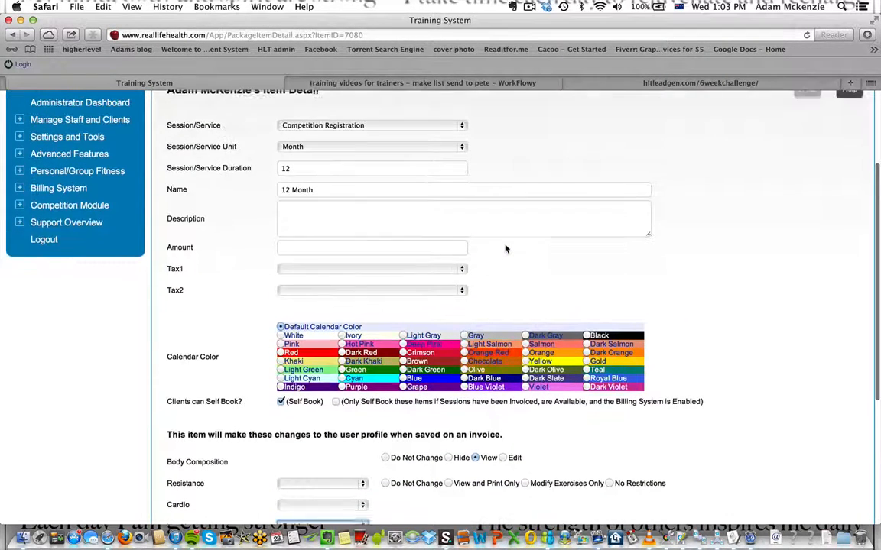
pyautogui.click(364, 248)
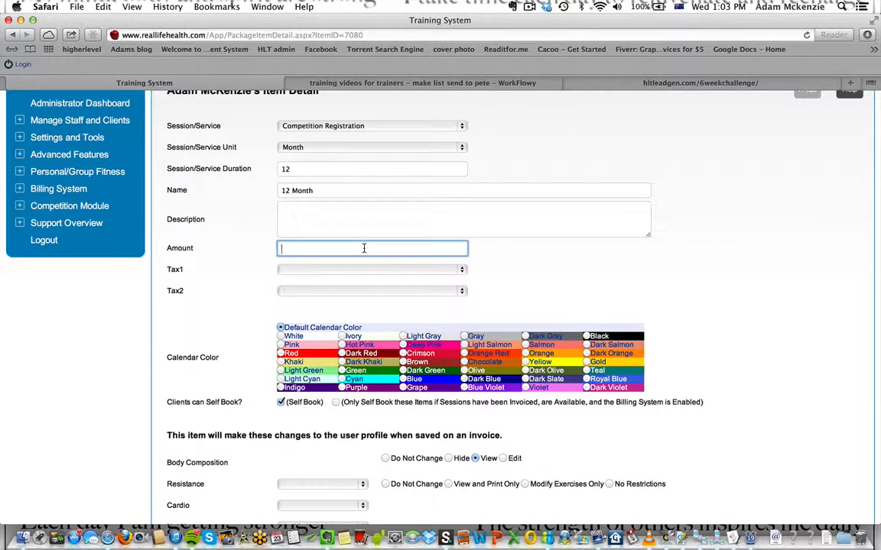
pyautogui.write('0')
pyautogui.click(440, 269)
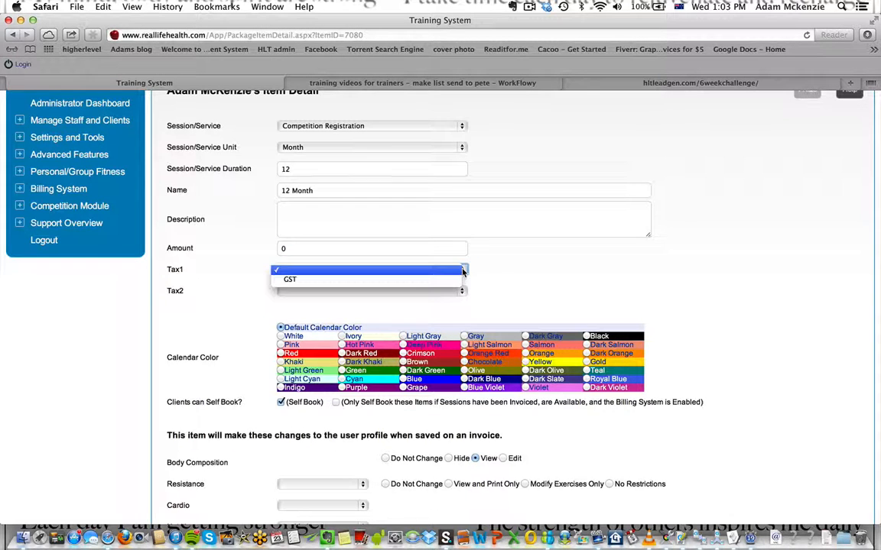
pyautogui.click(448, 281)
pyautogui.click(464, 290)
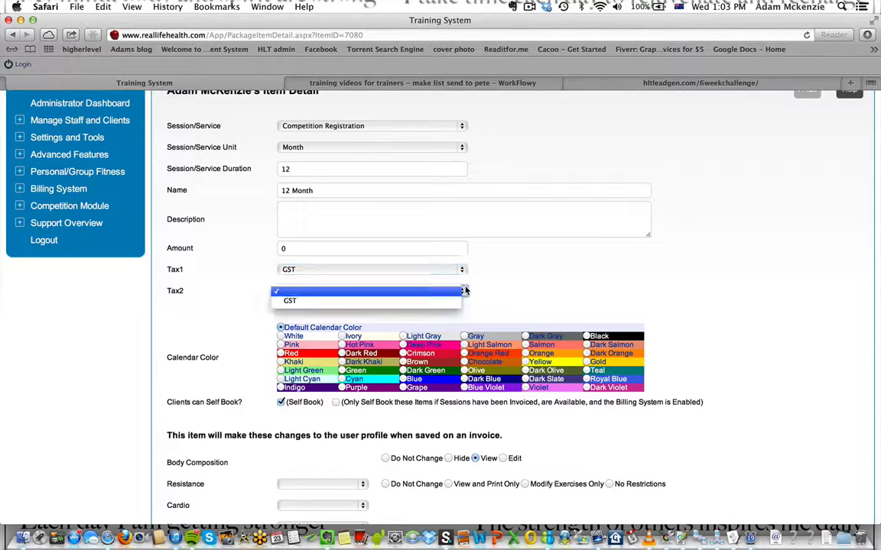
pyautogui.click(464, 291)
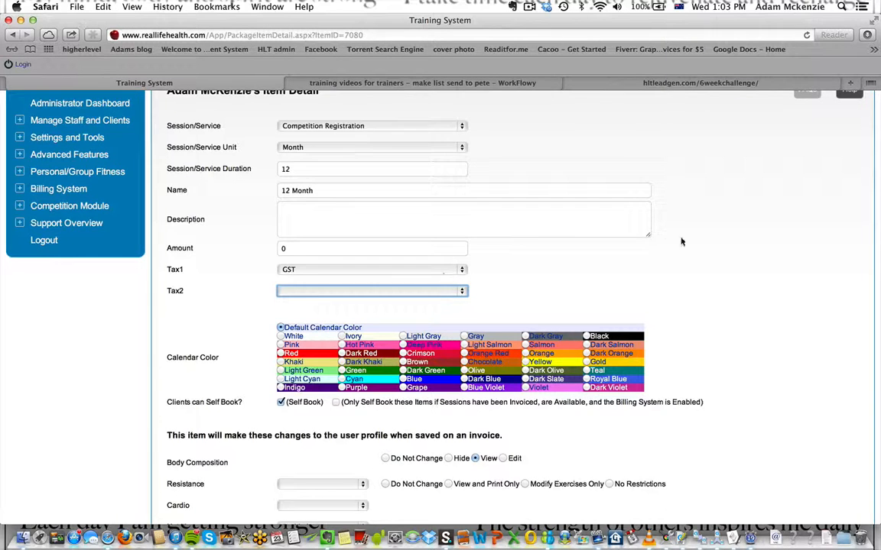
# Save the 12 Month Competition Registration item and return to the list of services offered
pyautogui.scroll(-5, 691, 245)
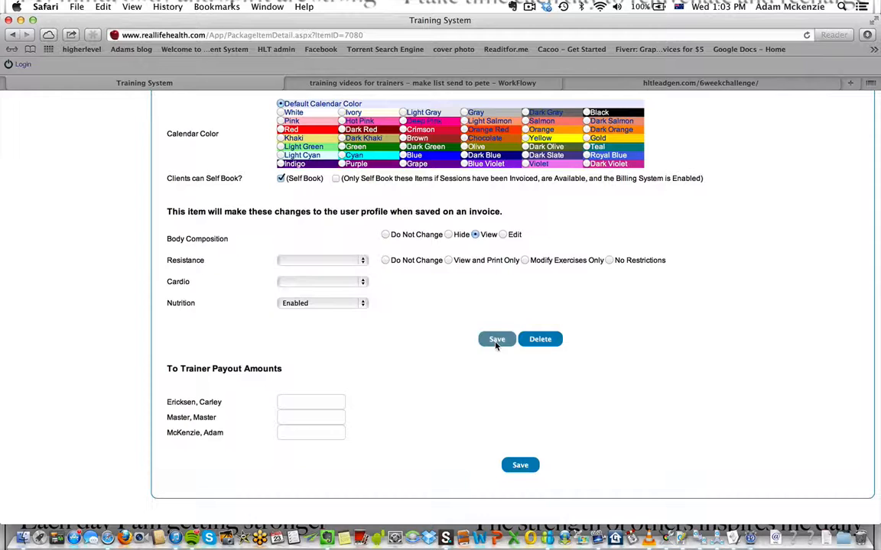
pyautogui.click(520, 465)
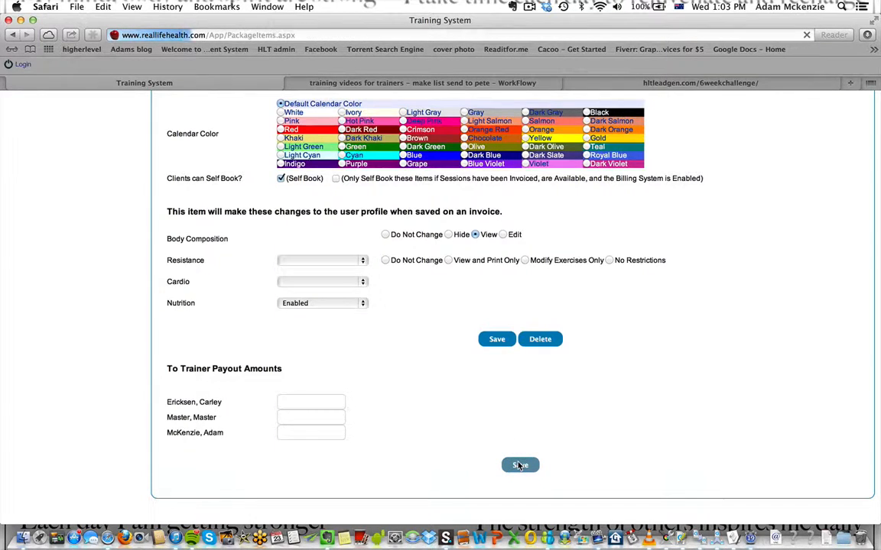
pyautogui.scroll(-2, 533, 344)
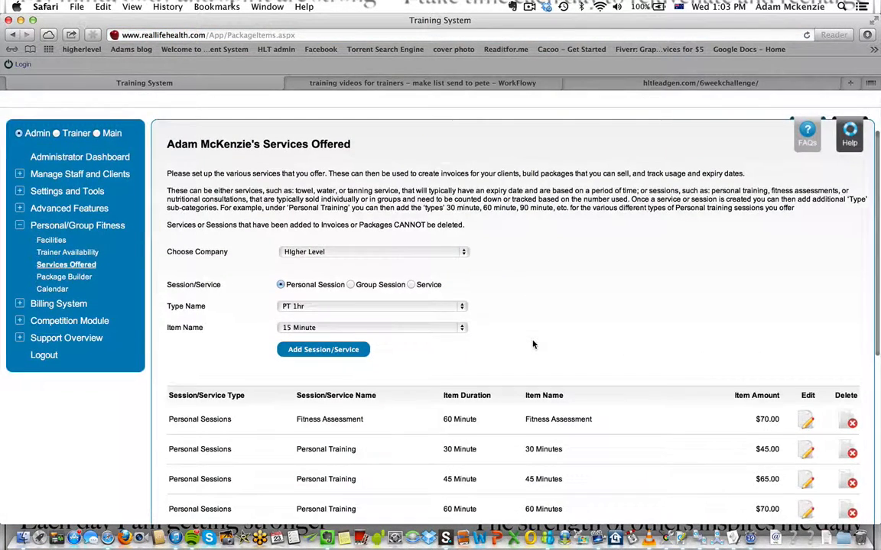
# Review the list of services offered, checking the Competition Registration entries and the other session and service items
pyautogui.scroll(-4, 532, 344)
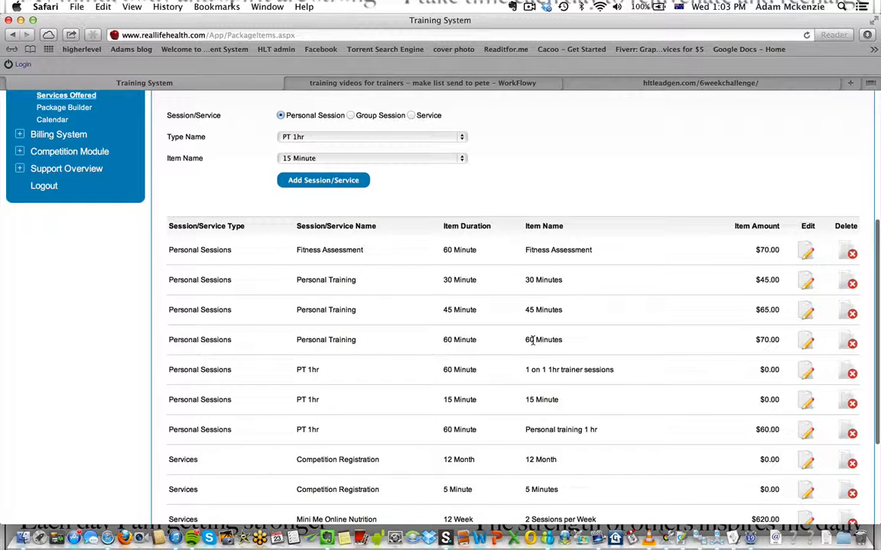
pyautogui.scroll(-3, 533, 341)
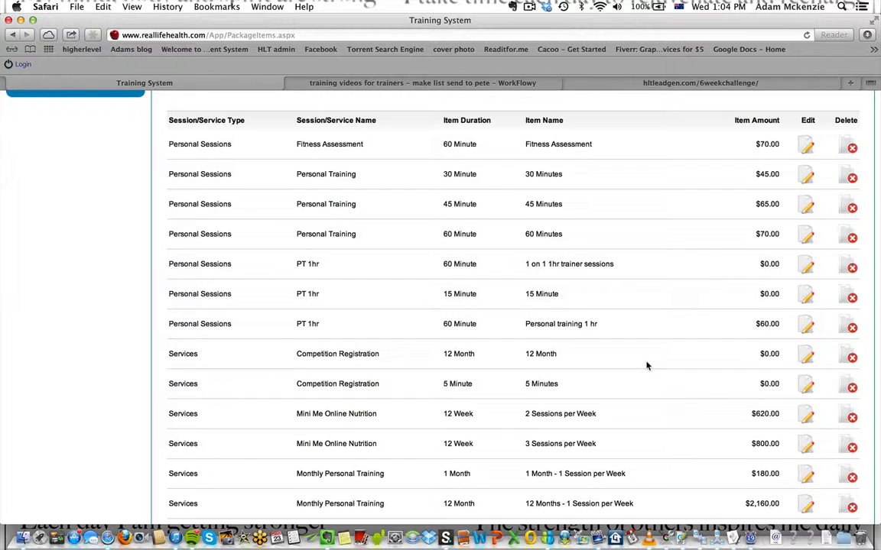
pyautogui.scroll(2, 647, 366)
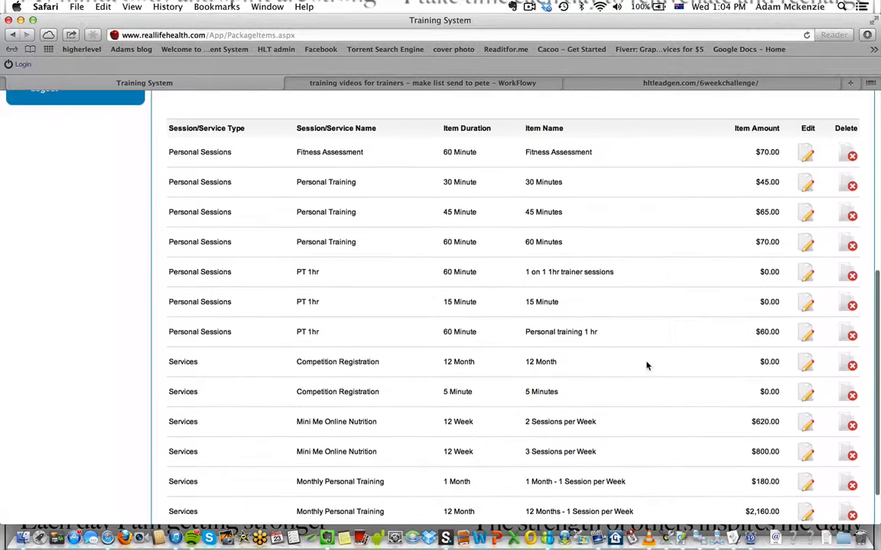
pyautogui.scroll(1, 646, 366)
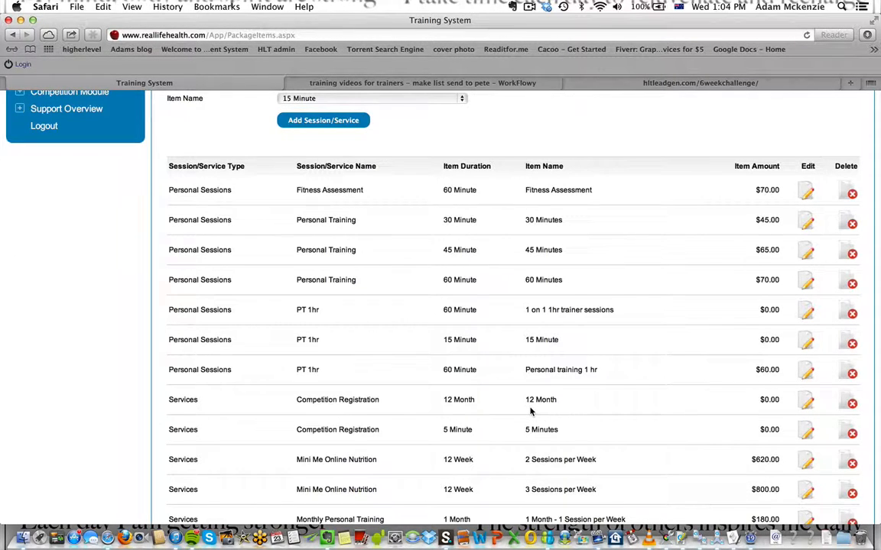
pyautogui.scroll(5, 531, 411)
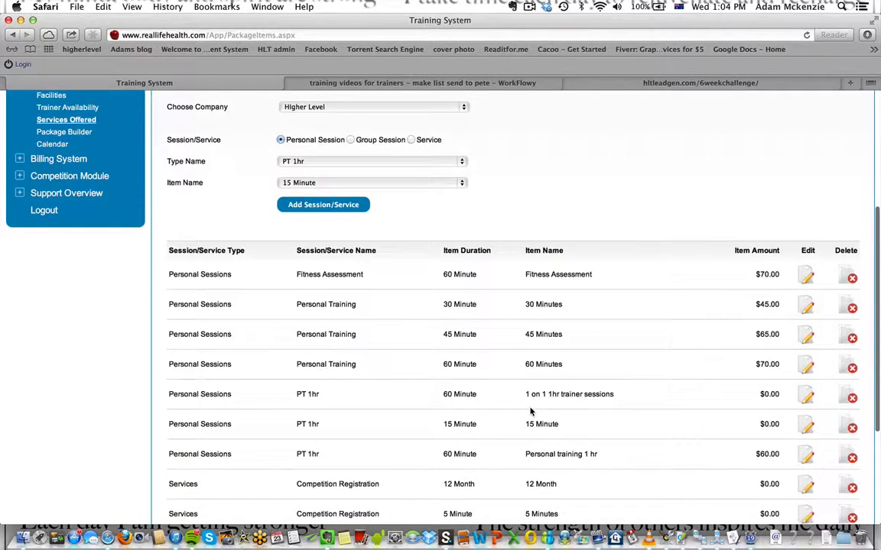
pyautogui.scroll(2, 531, 412)
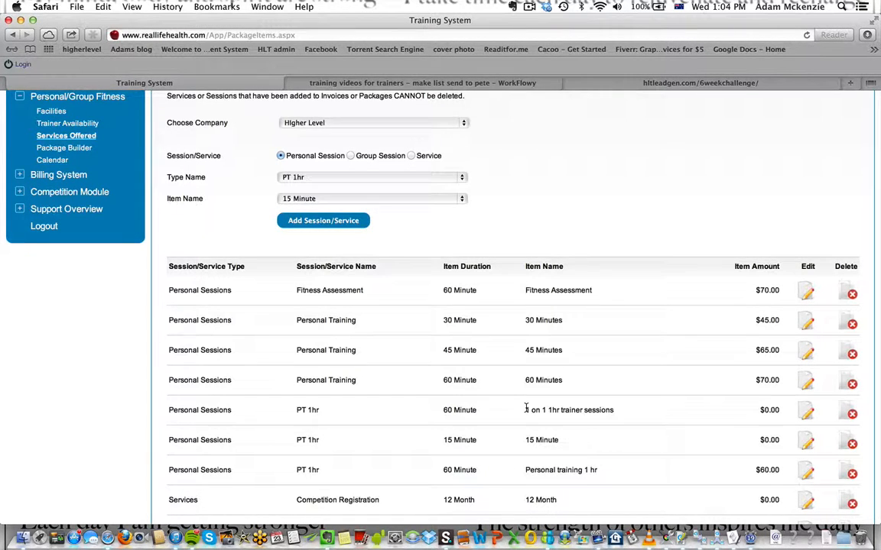
pyautogui.scroll(5, 526, 410)
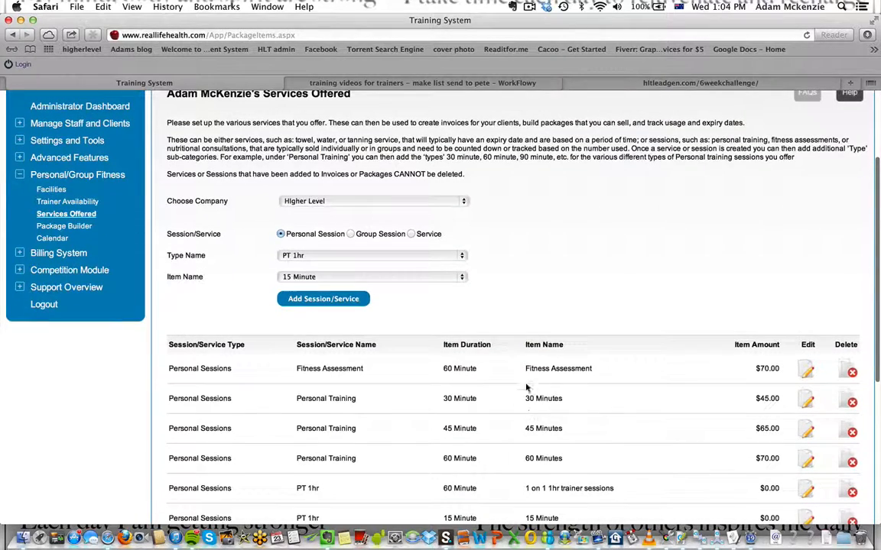
# Open the Package Builder and add a new package named "28day fat blaster"
pyautogui.click(84, 228)
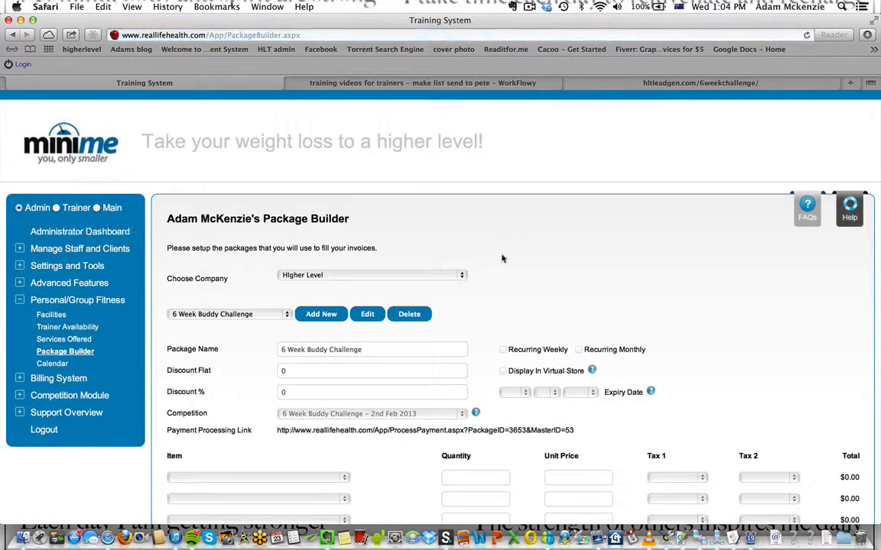
pyautogui.scroll(-2, 507, 258)
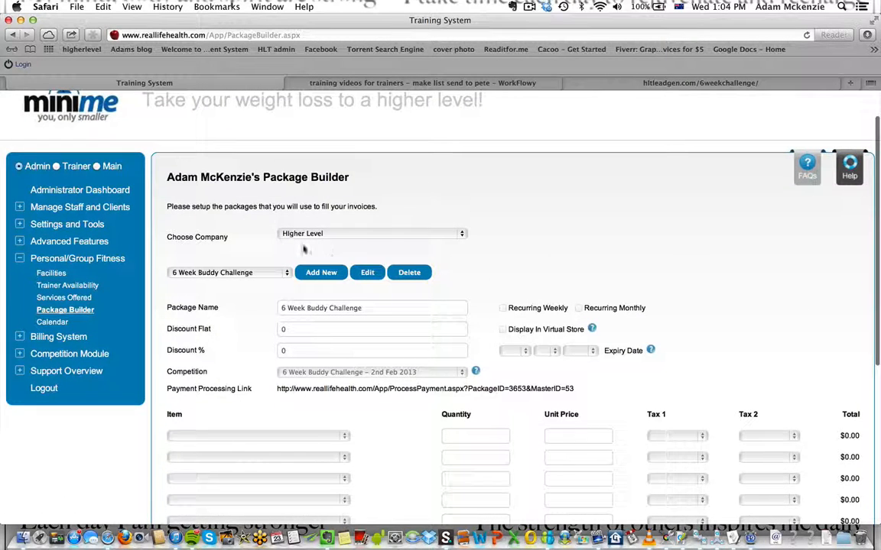
pyautogui.scroll(-4, 472, 240)
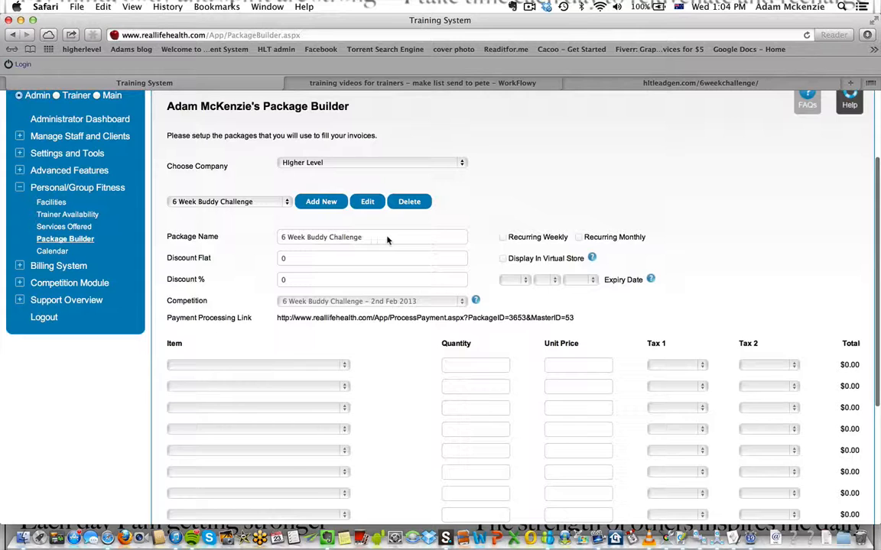
pyautogui.scroll(-3, 417, 233)
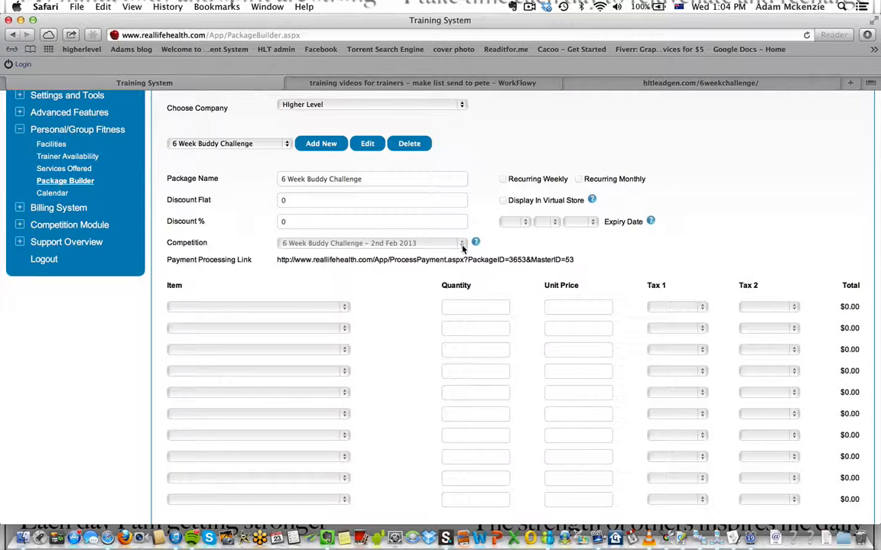
pyautogui.click(318, 144)
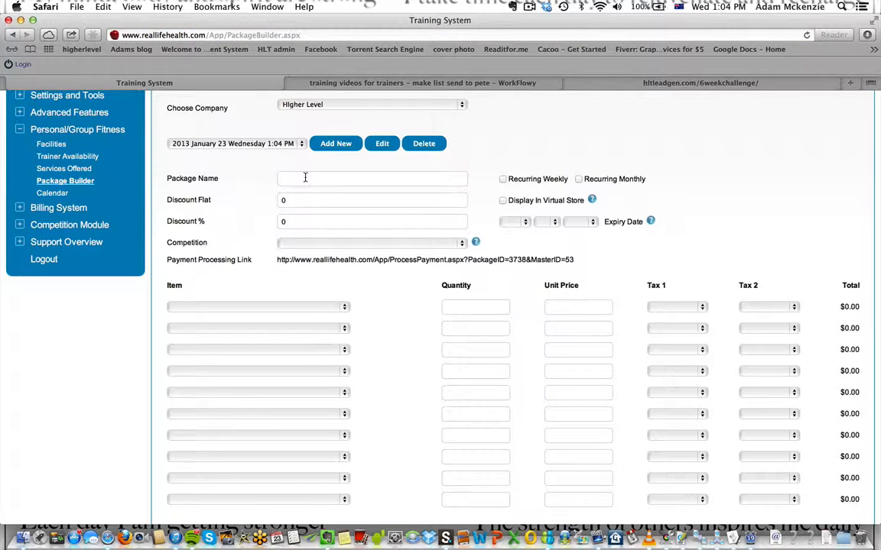
pyautogui.click(305, 177)
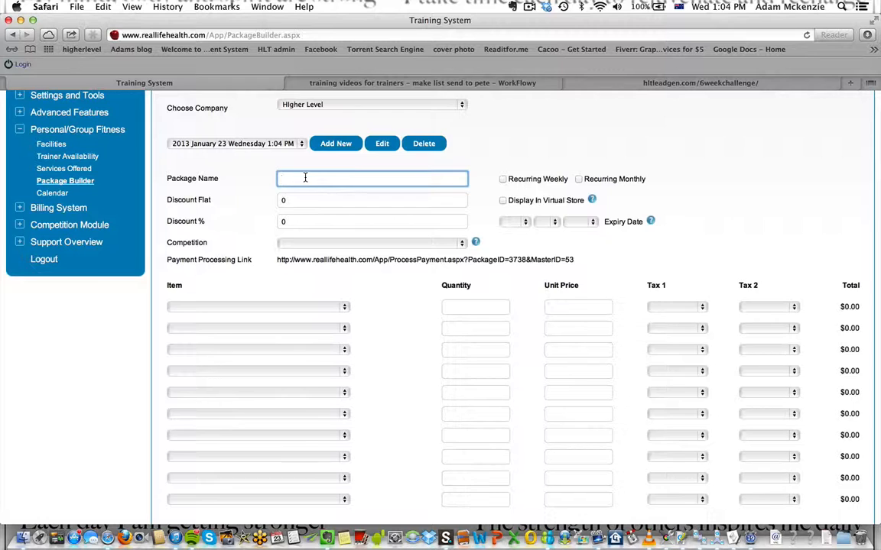
pyautogui.write('28day fat blaster')
# Look through the package's competition choices and expiry month options, leaving both blank
pyautogui.scroll(-2, 327, 198)
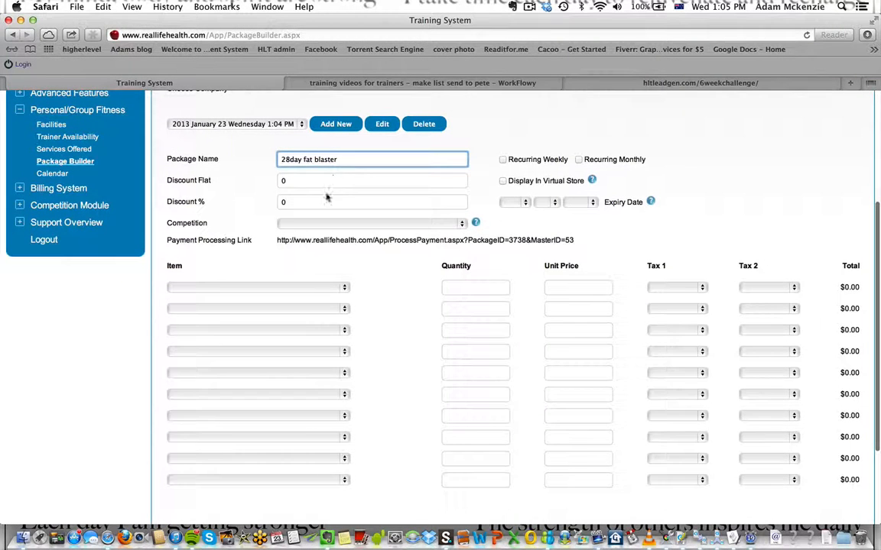
pyautogui.scroll(-2, 365, 186)
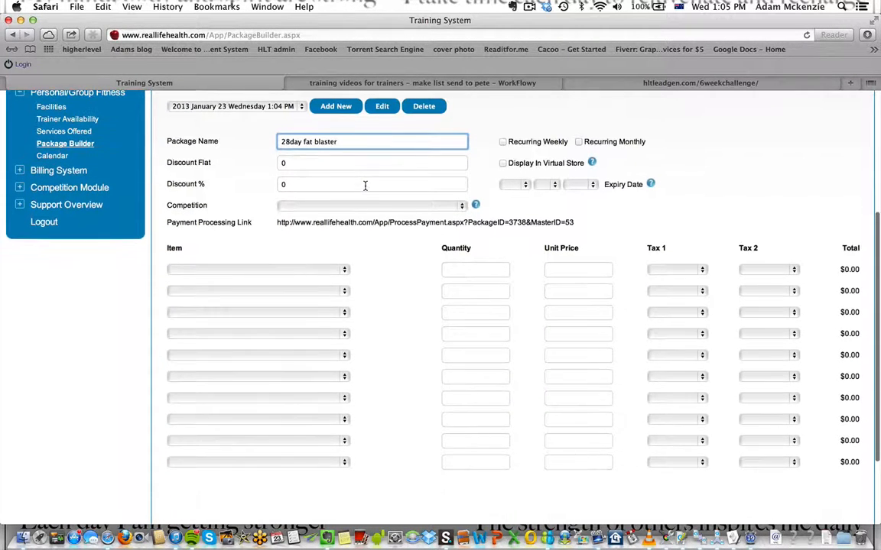
pyautogui.click(461, 206)
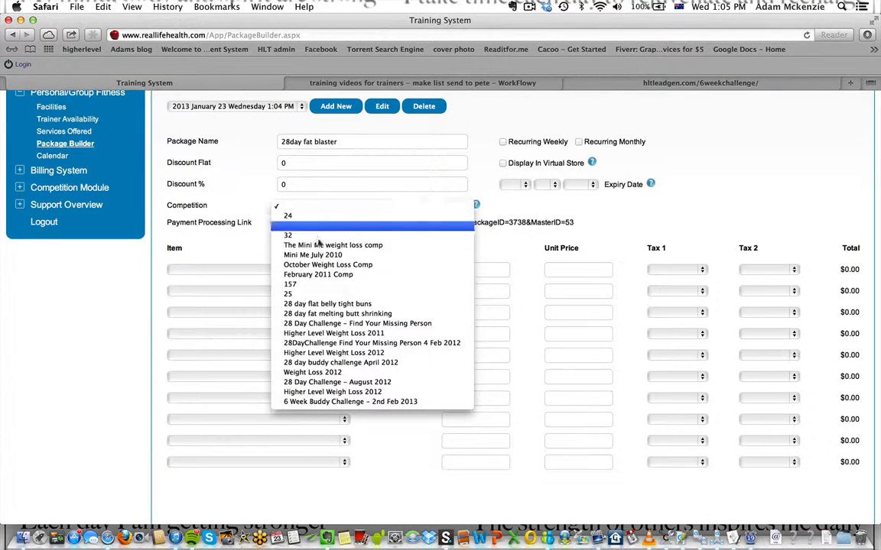
pyautogui.click(514, 244)
pyautogui.click(522, 186)
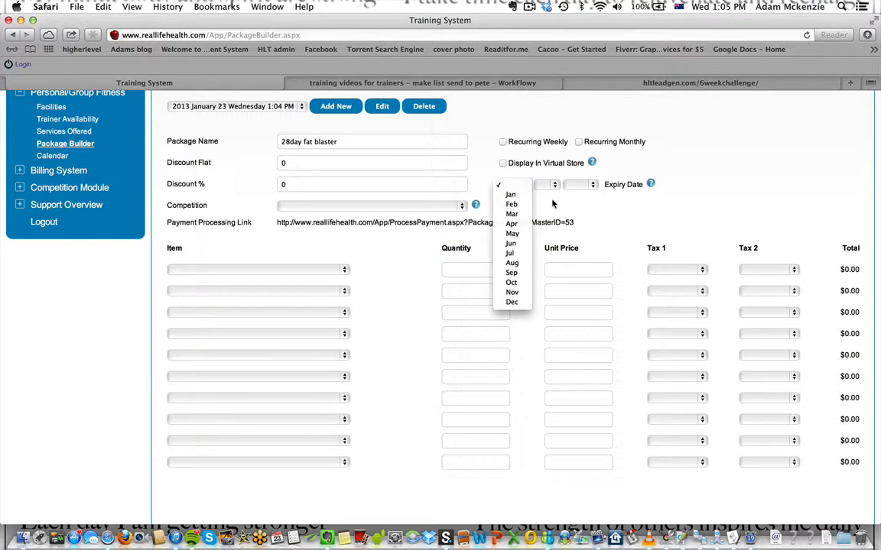
pyautogui.click(553, 204)
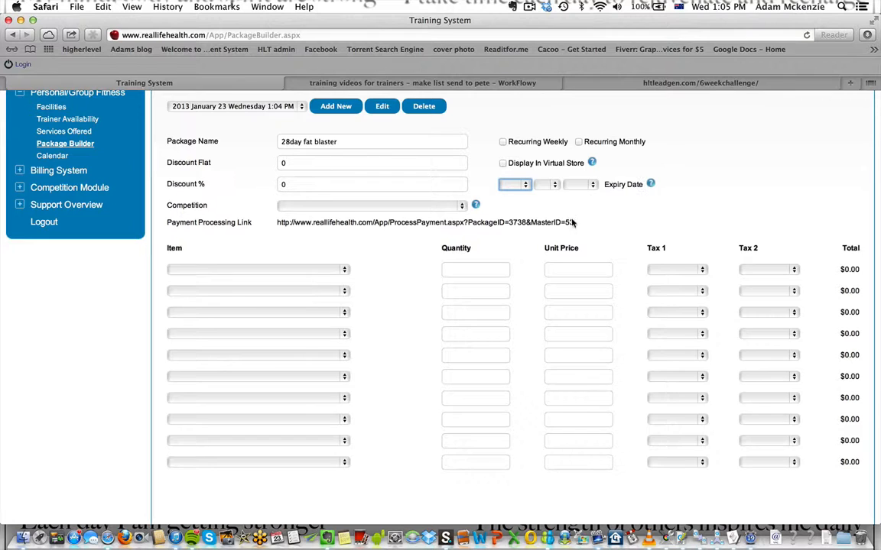
# Add Competition Registration – 12 Month as the package's first item
pyautogui.scroll(-3, 403, 242)
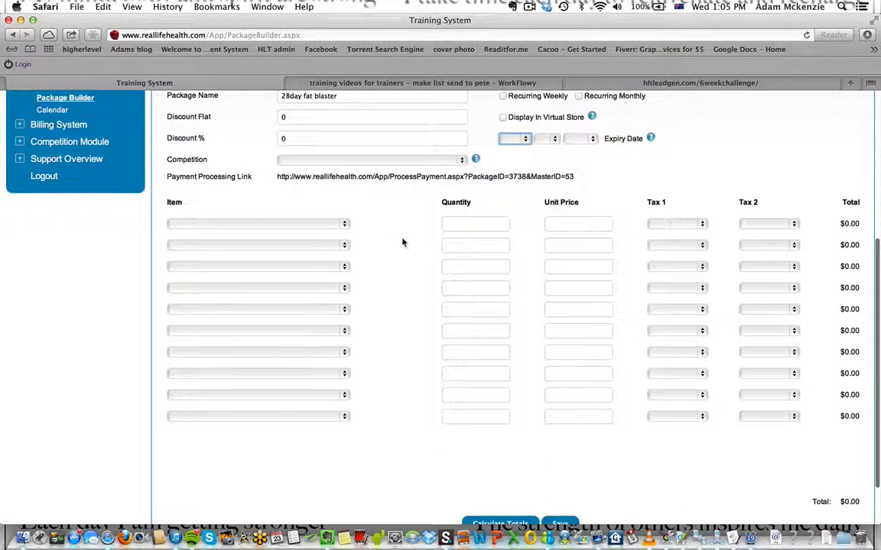
pyautogui.click(344, 224)
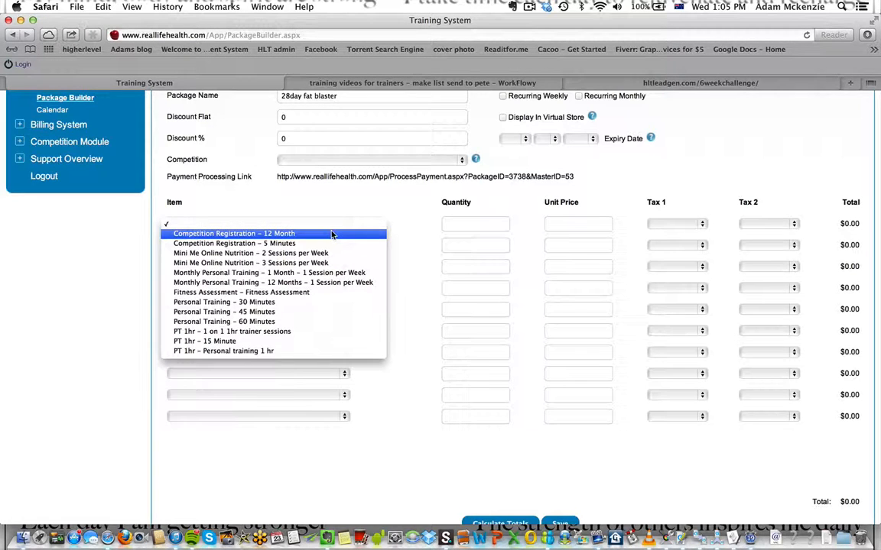
pyautogui.click(332, 234)
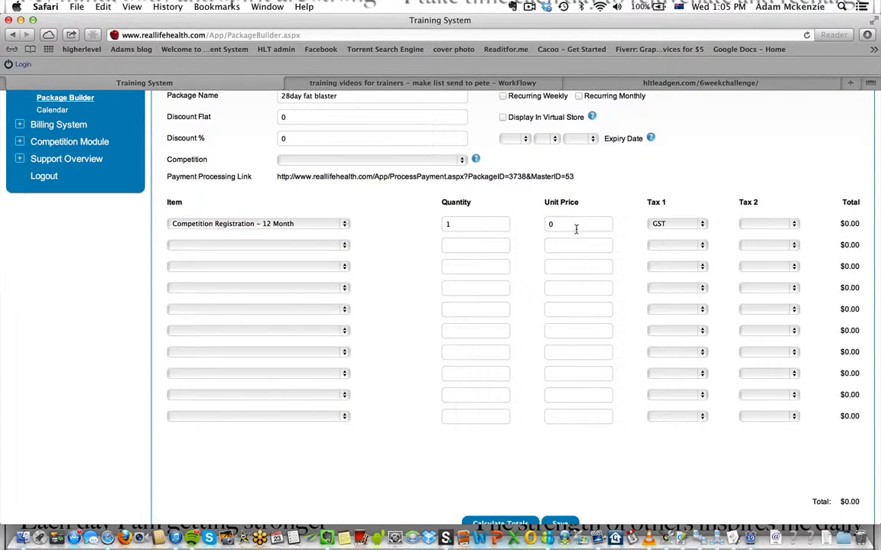
pyautogui.scroll(-1, 659, 225)
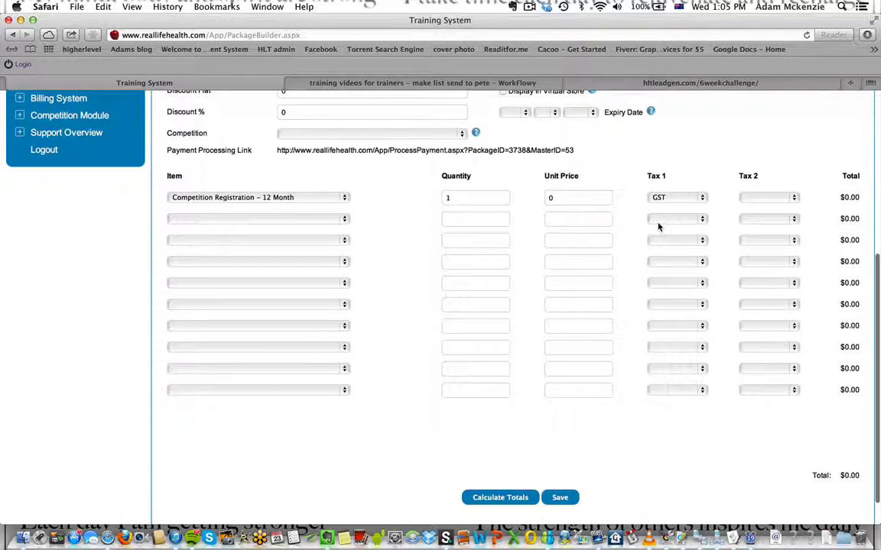
# Link the package to the competition "28 day flat belly tight buns" and save the package
pyautogui.scroll(5, 658, 226)
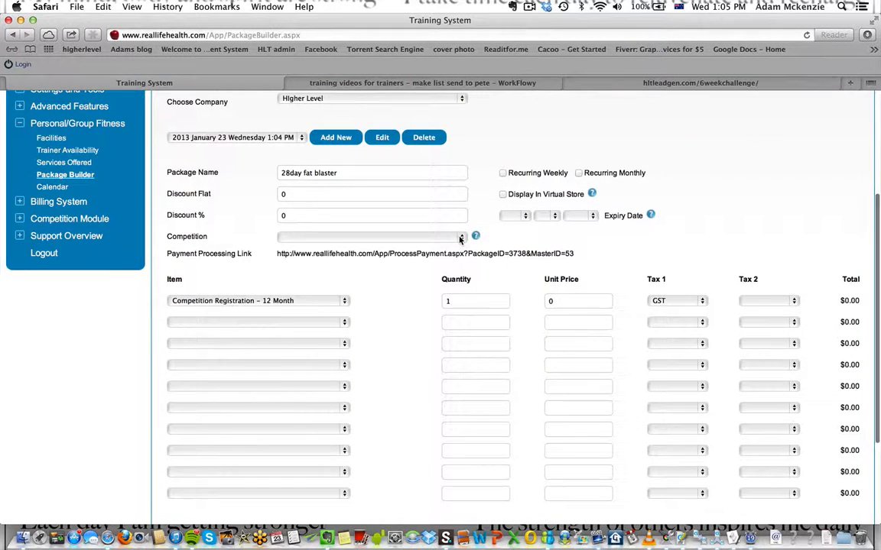
pyautogui.click(413, 236)
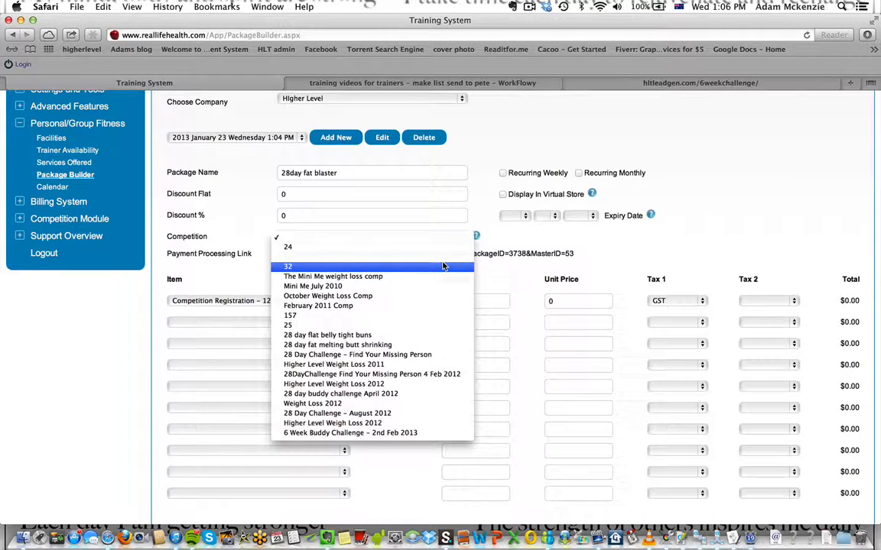
pyautogui.click(407, 337)
pyautogui.scroll(-4, 423, 281)
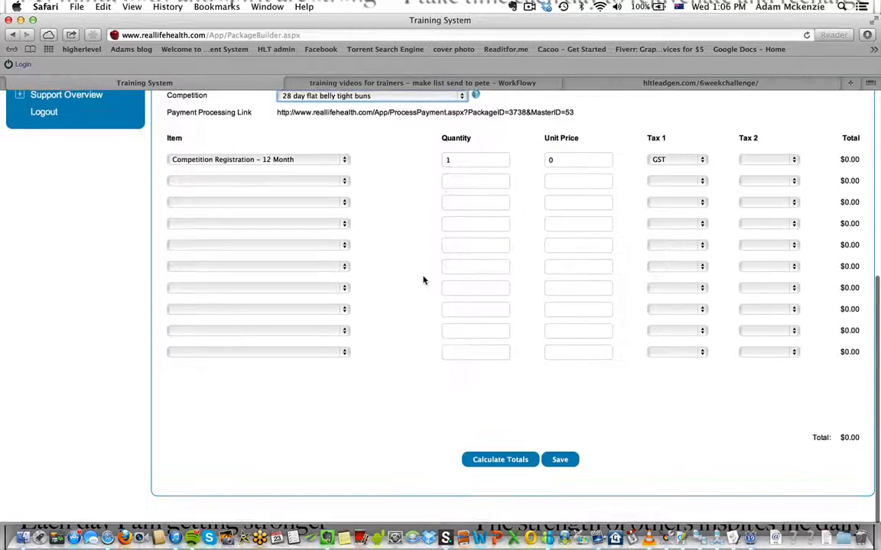
pyautogui.click(559, 461)
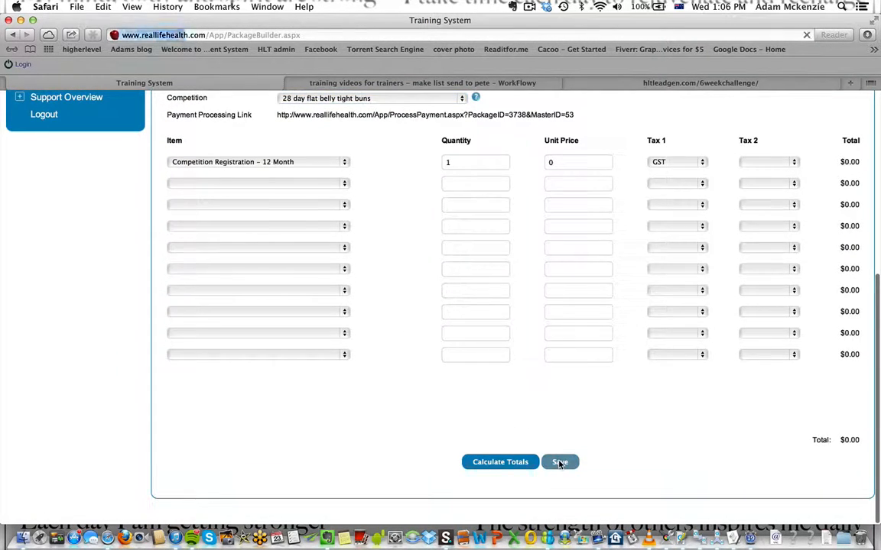
# Open the package's payment processing link, examine the address and payment form, and close it to return to the Package Builder
pyautogui.scroll(2, 520, 259)
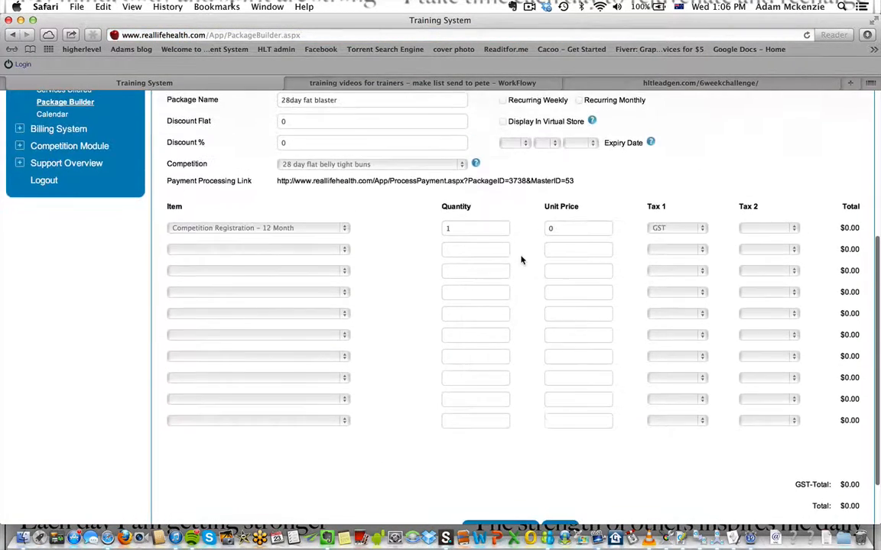
pyautogui.click(512, 182)
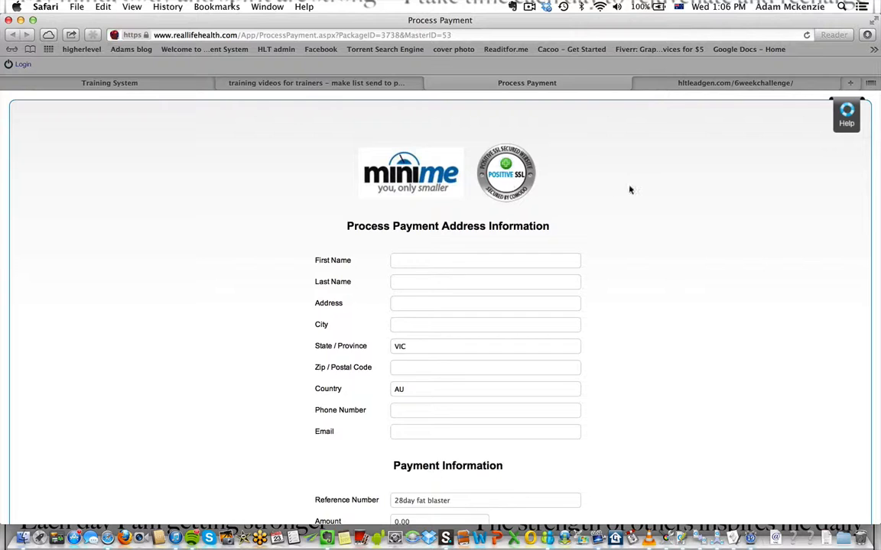
pyautogui.scroll(-2, 629, 189)
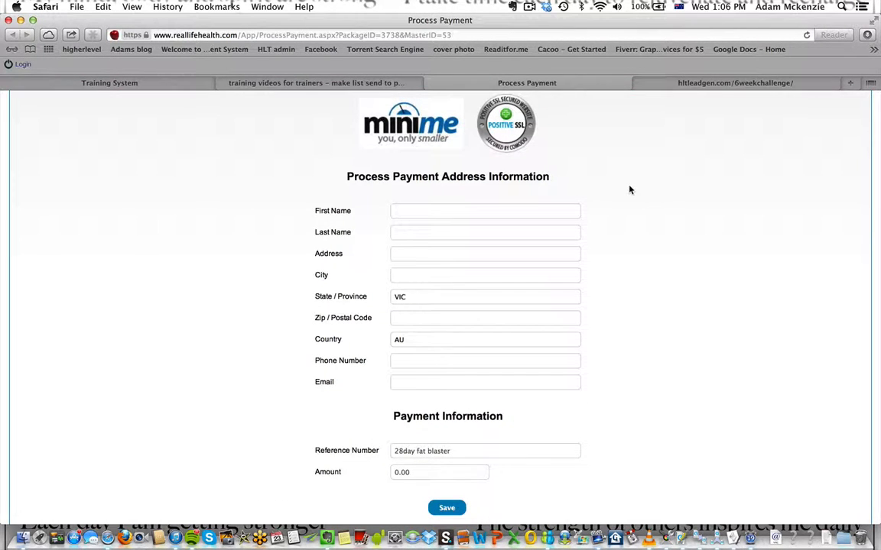
pyautogui.scroll(-1, 630, 190)
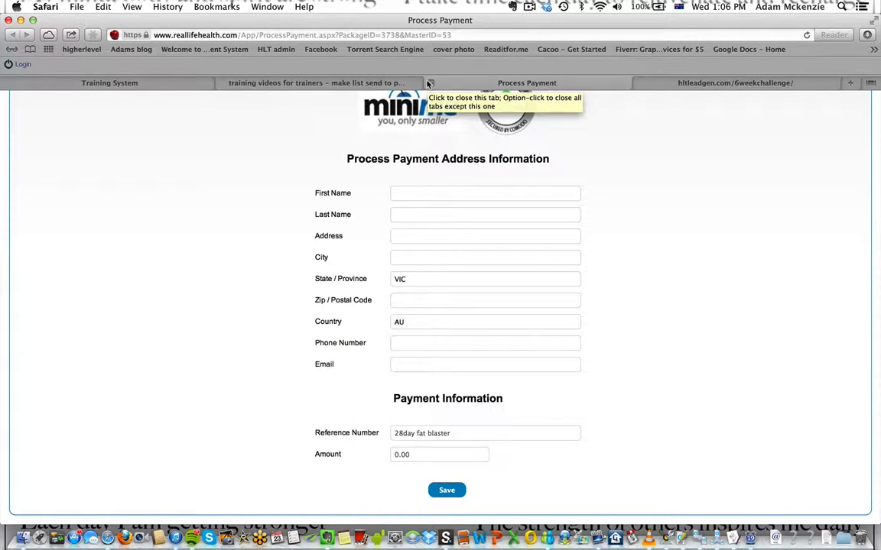
pyautogui.click(428, 83)
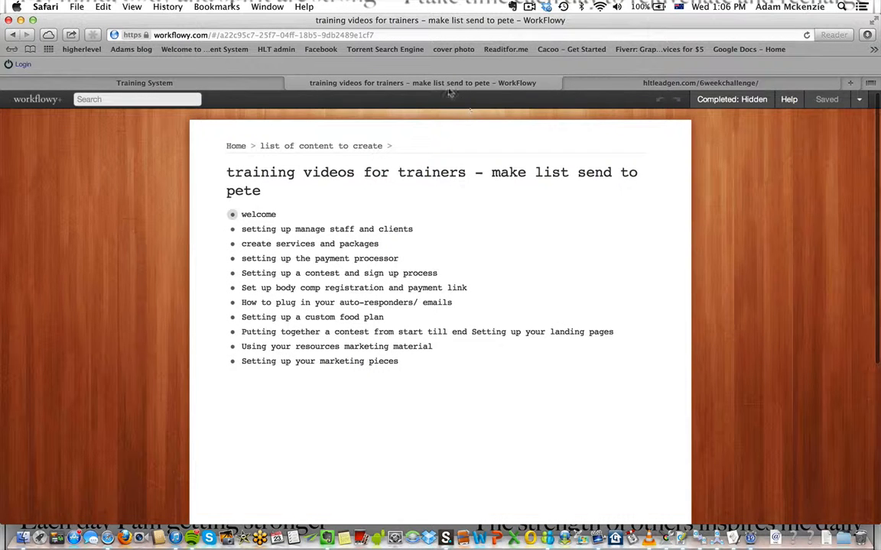
pyautogui.click(258, 86)
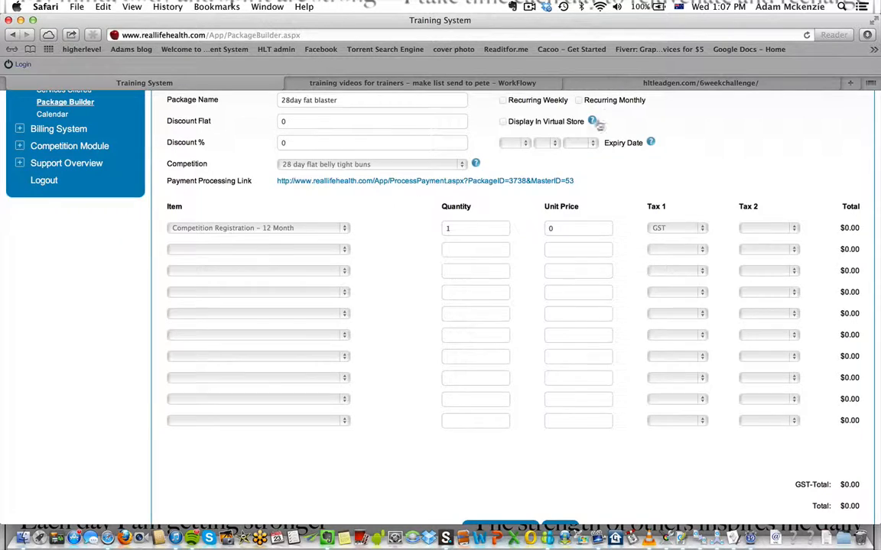
# Examine the sign-up options on the hltleadgen.com/6weekchallenge landing page, and return to the training system
pyautogui.click(621, 84)
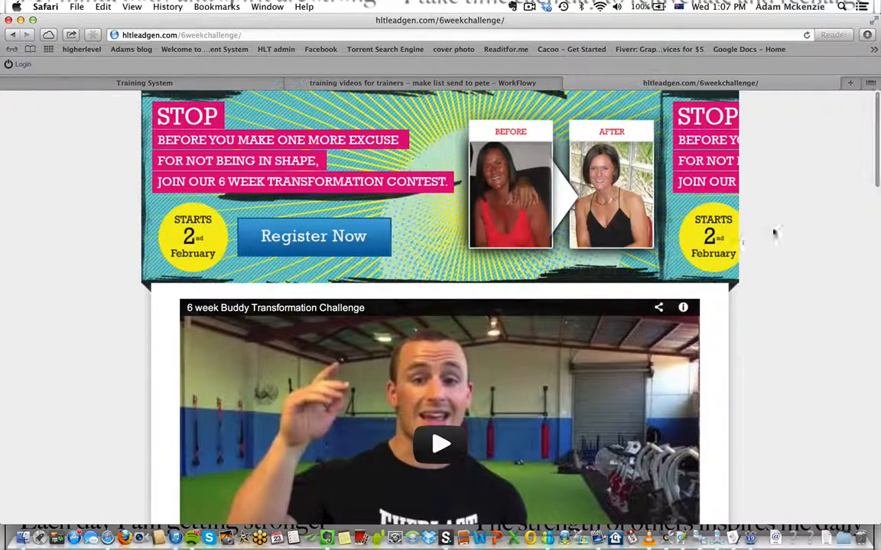
pyautogui.scroll(-5, 779, 230)
pyautogui.scroll(-2, 779, 231)
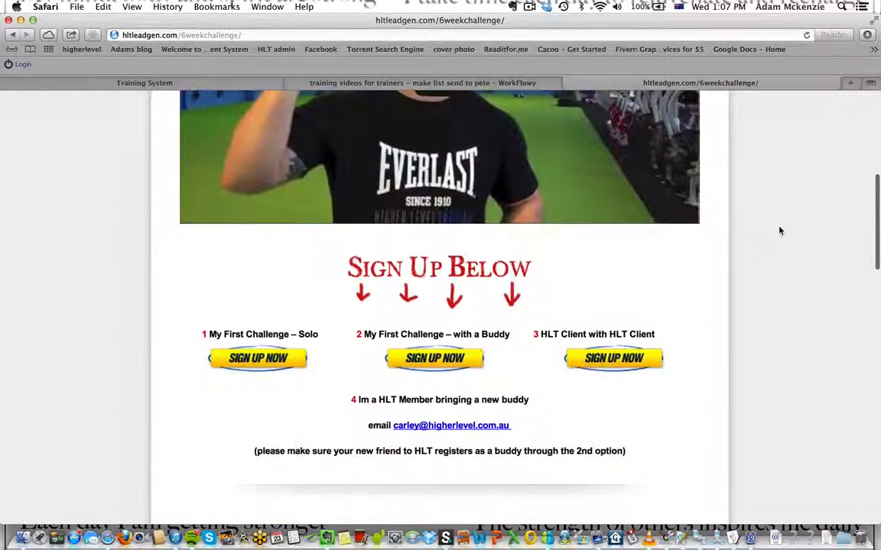
pyautogui.scroll(-1, 601, 337)
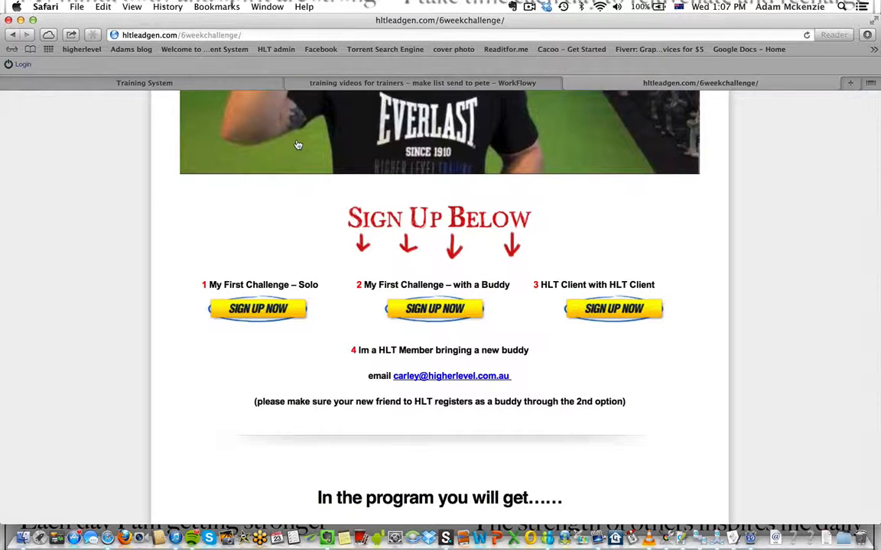
pyautogui.click(223, 84)
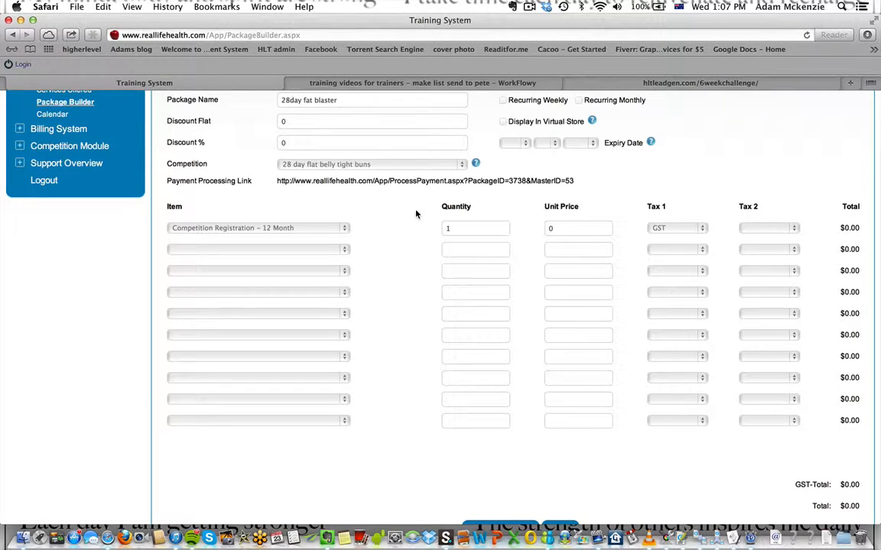
pyautogui.scroll(3, 416, 214)
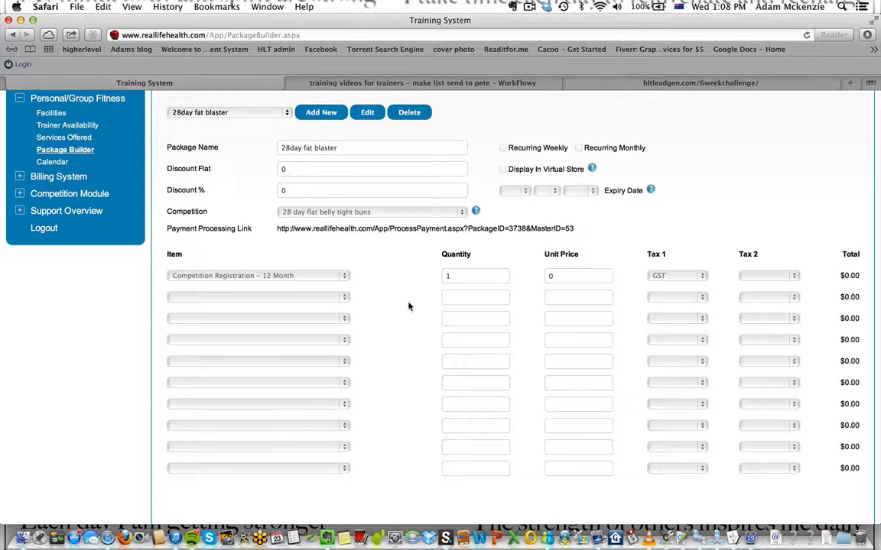
pyautogui.scroll(2, 409, 306)
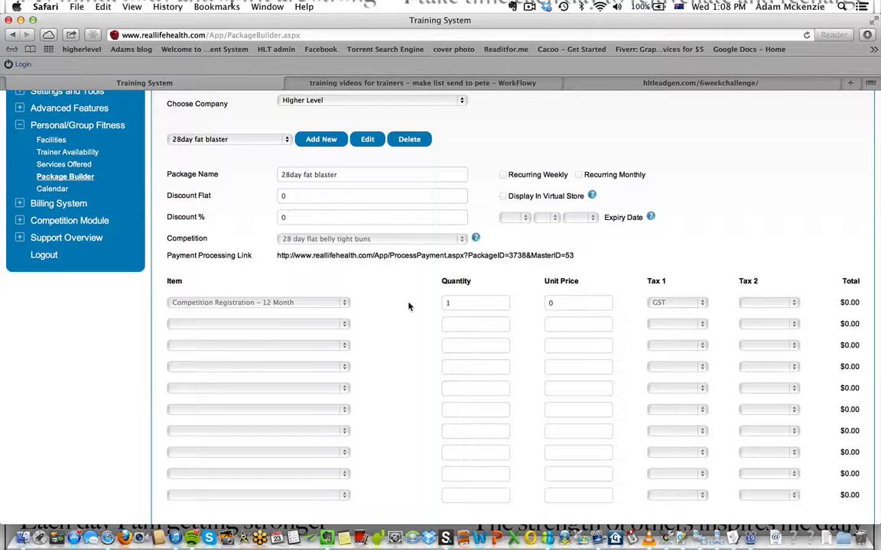
pyautogui.scroll(-2, 408, 305)
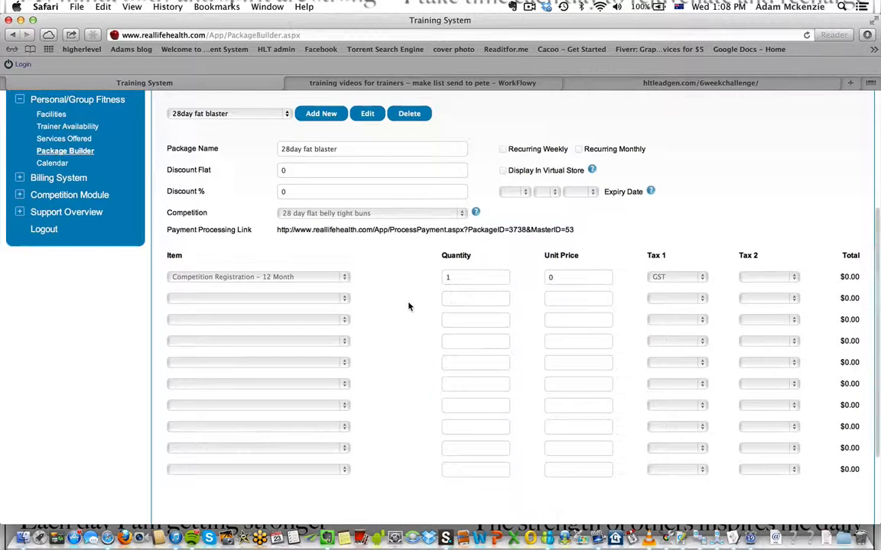
pyautogui.scroll(-6, 408, 306)
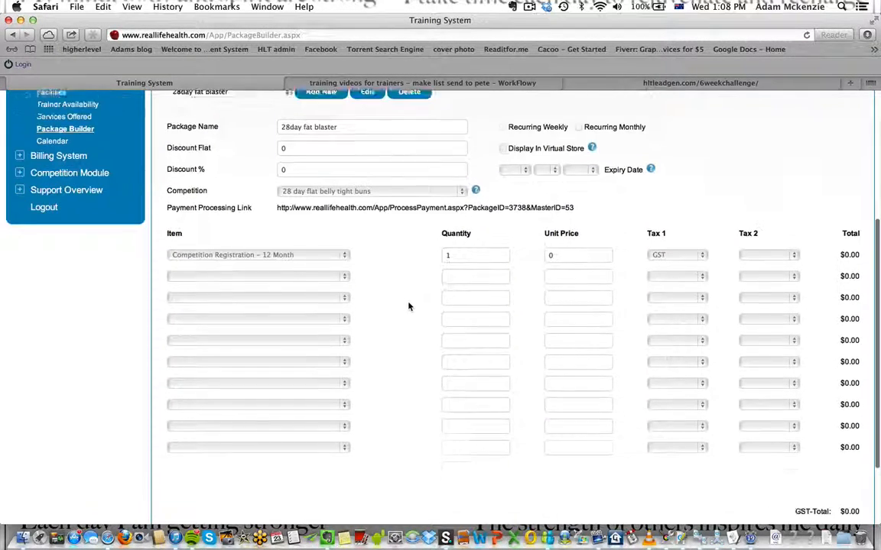